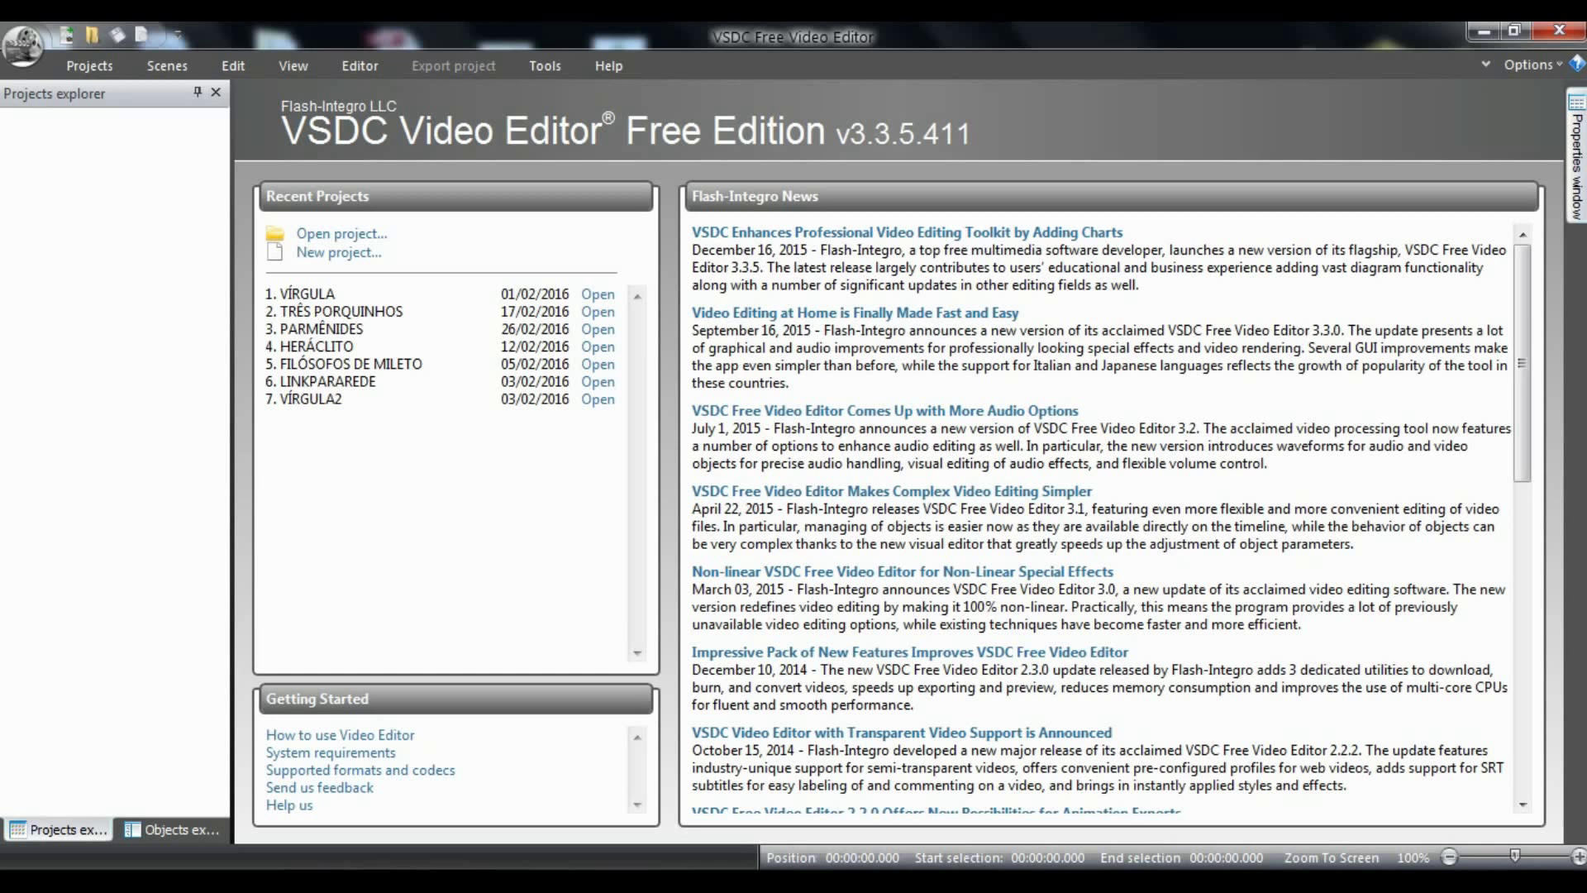
- Create a new Full HD 1920x1080, 30 fps project that starts by importing videos and images
click(89, 65)
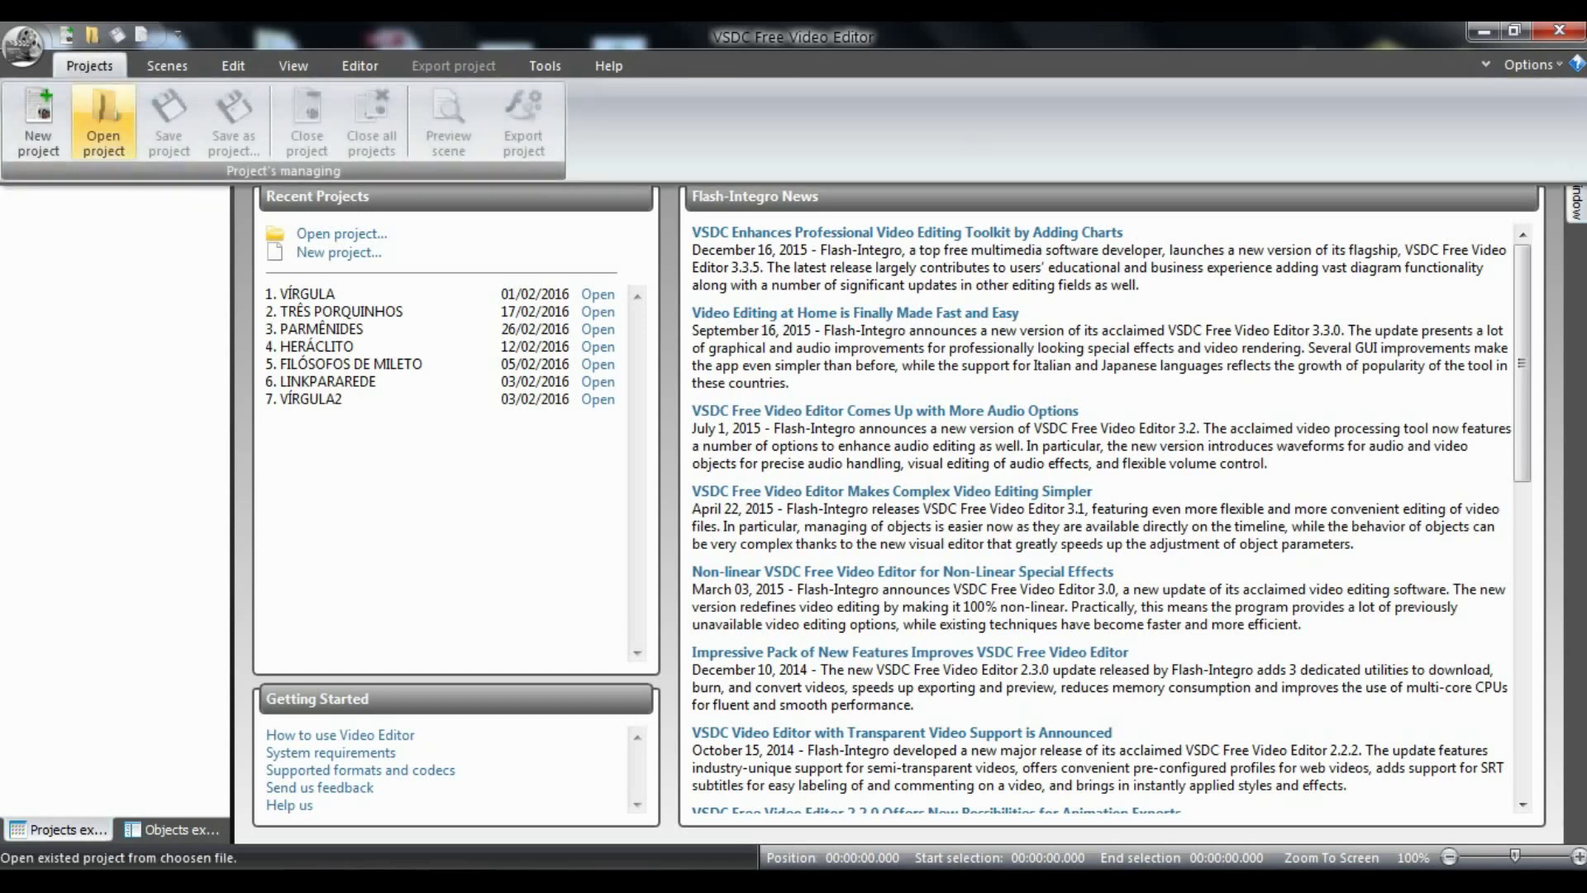
click(103, 116)
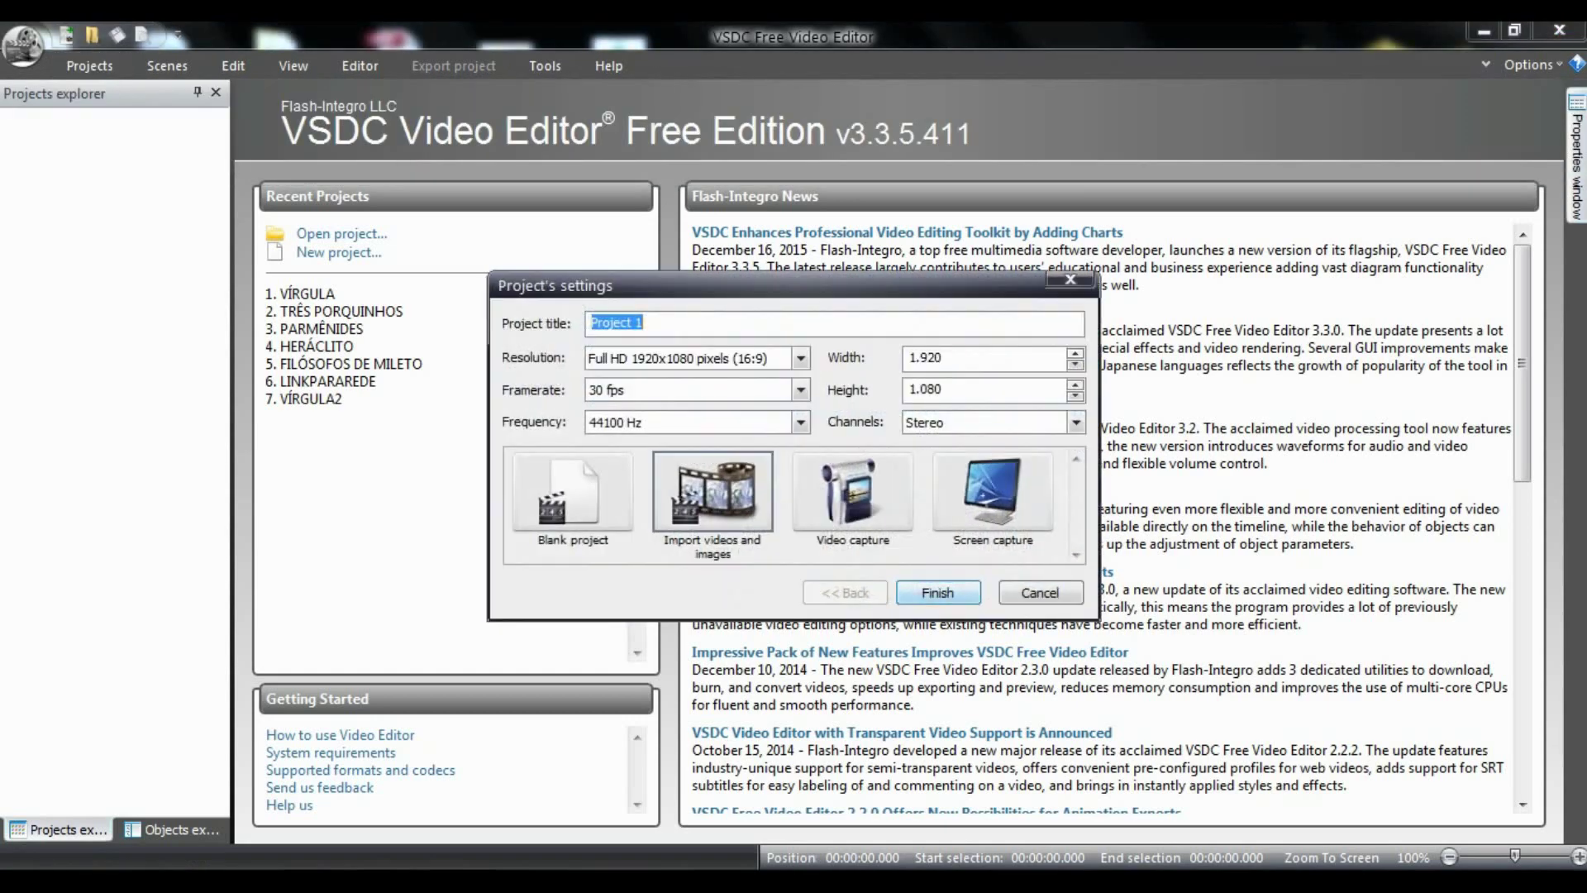
click(938, 592)
- Add the Coala picture from the Amostras de Imagens folder to the file sequence
click(296, 512)
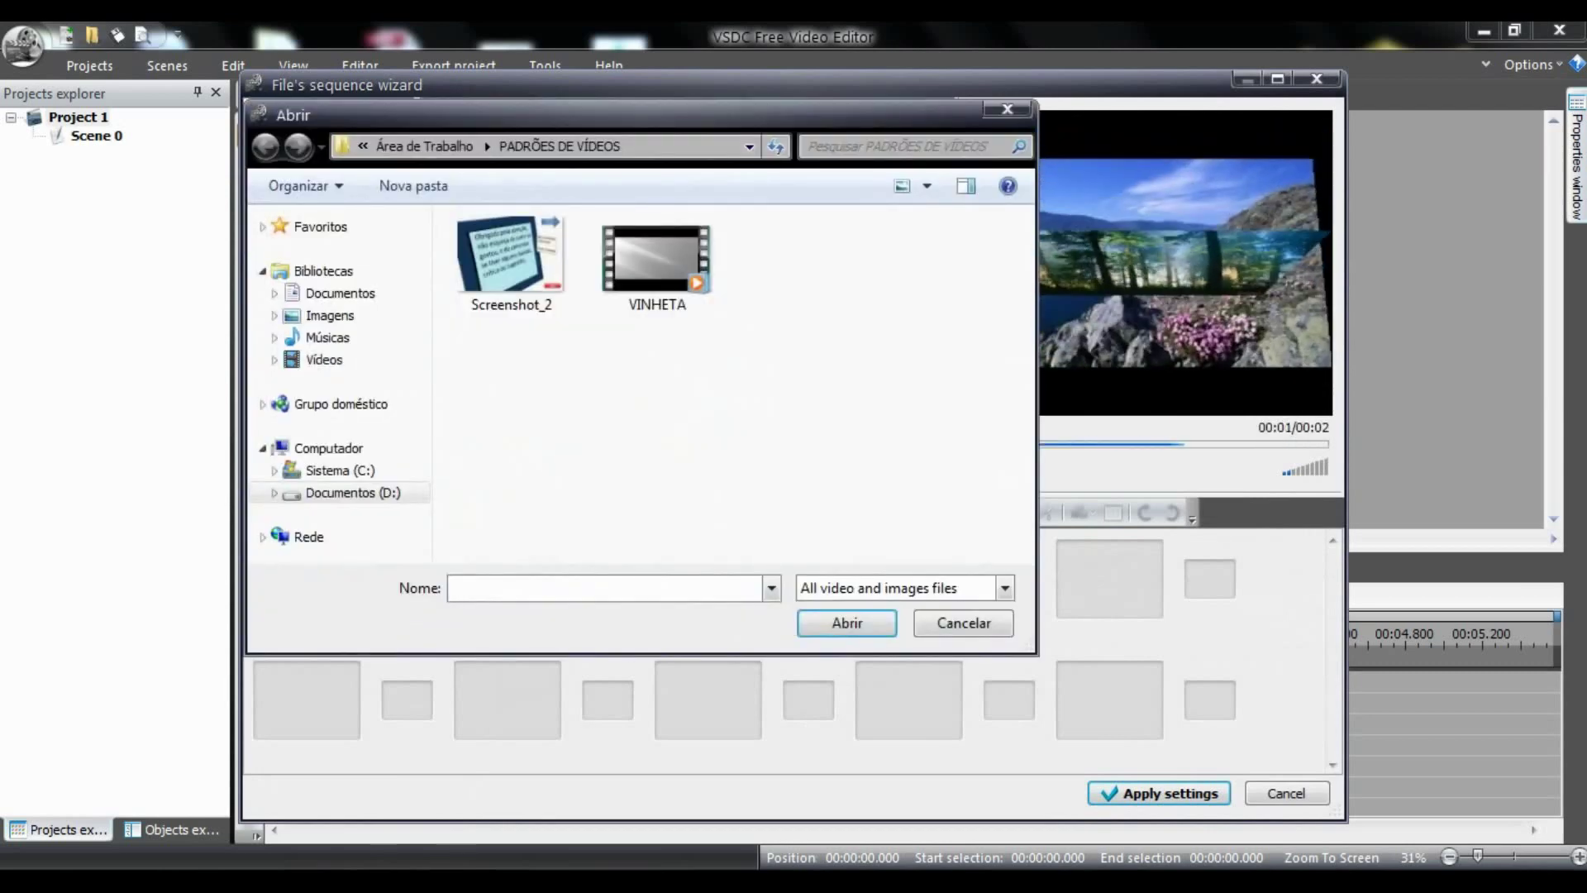
click(330, 315)
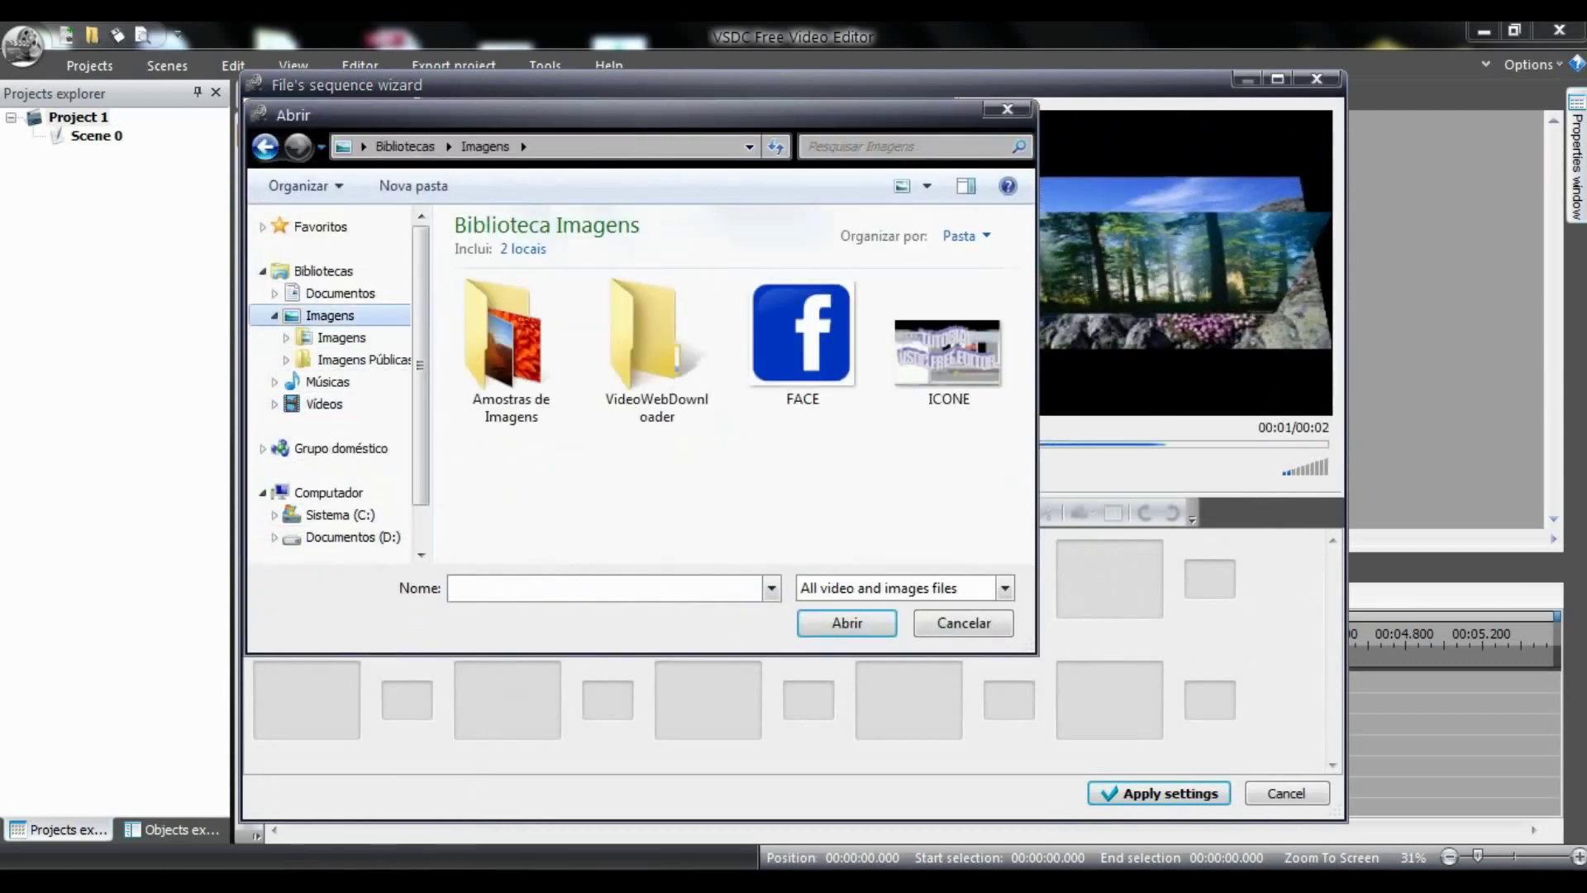
double_click(511, 347)
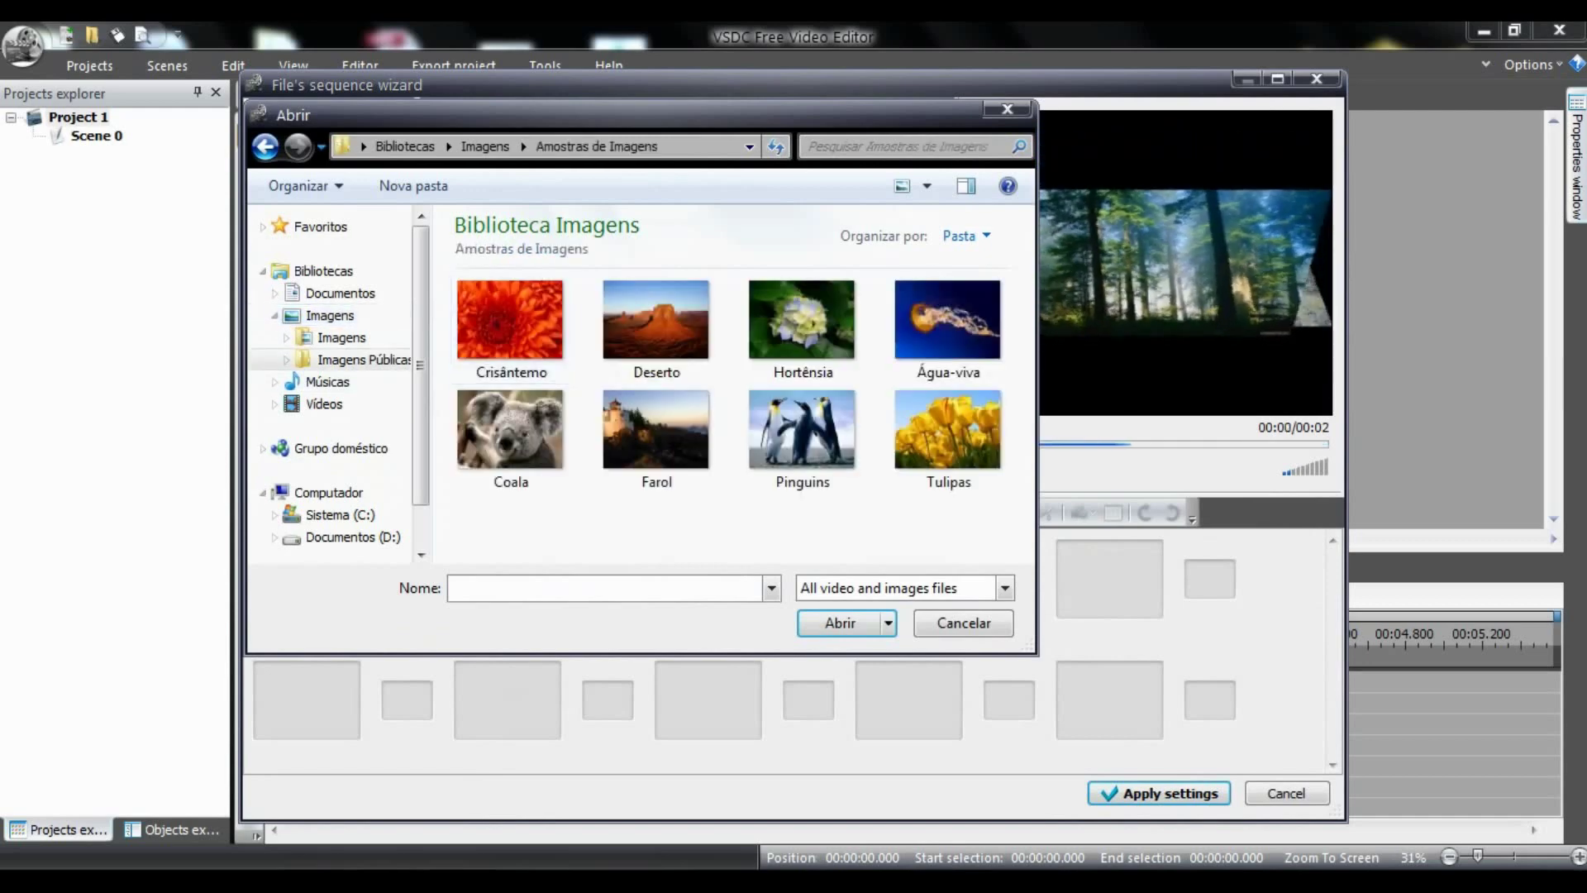
click(511, 434)
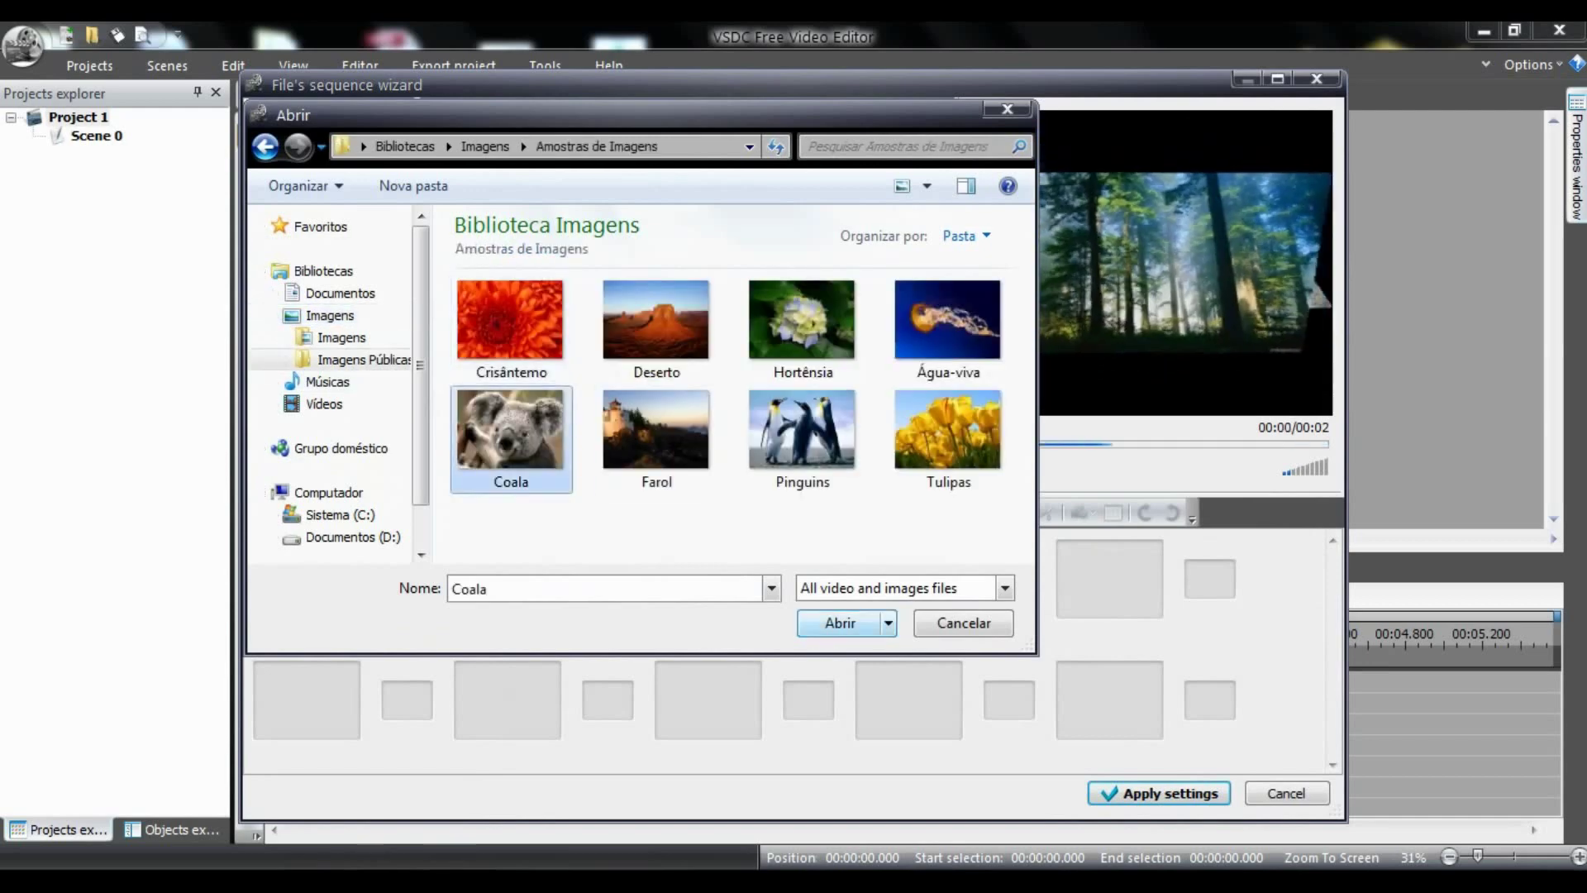
click(839, 623)
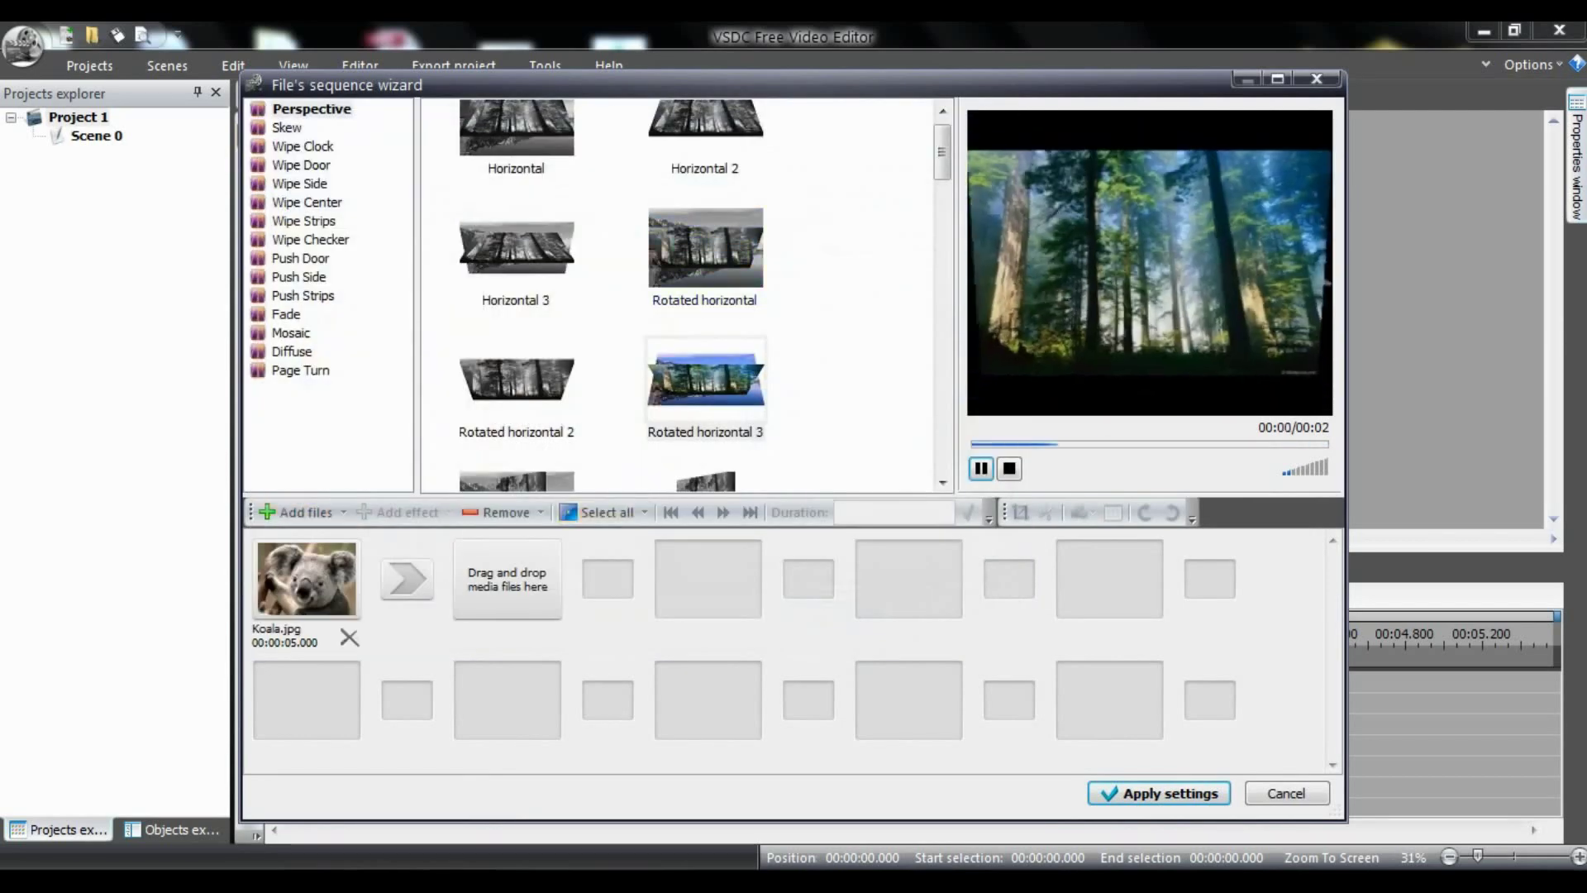
- Set the koala picture's duration to 50000 ms and apply the sequence settings to the scene
click(305, 579)
text(50000)
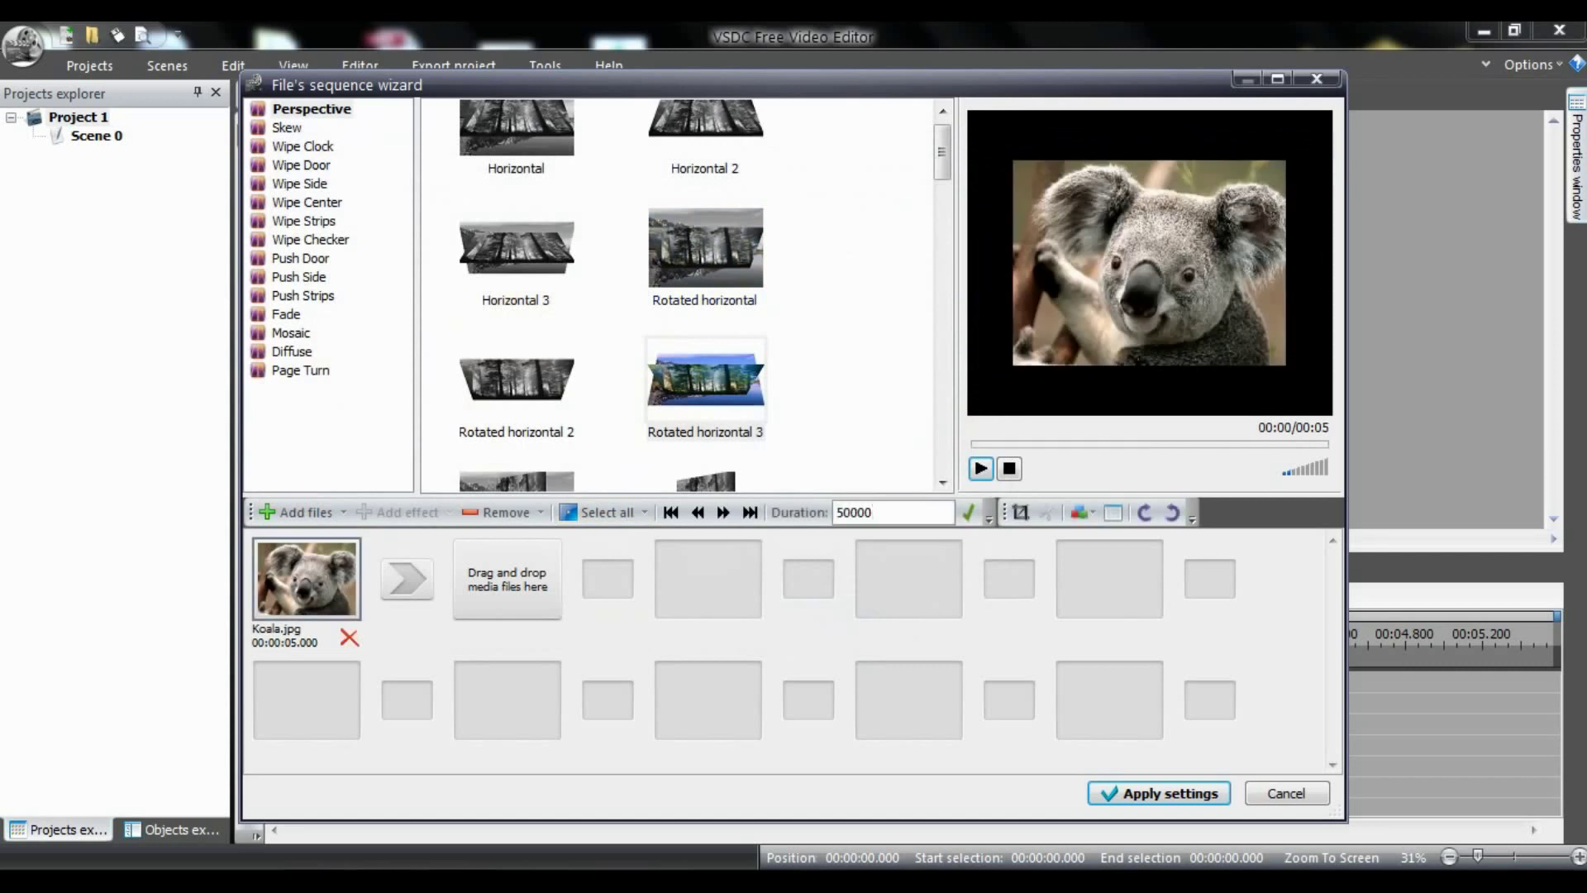
key(Return)
click(1159, 792)
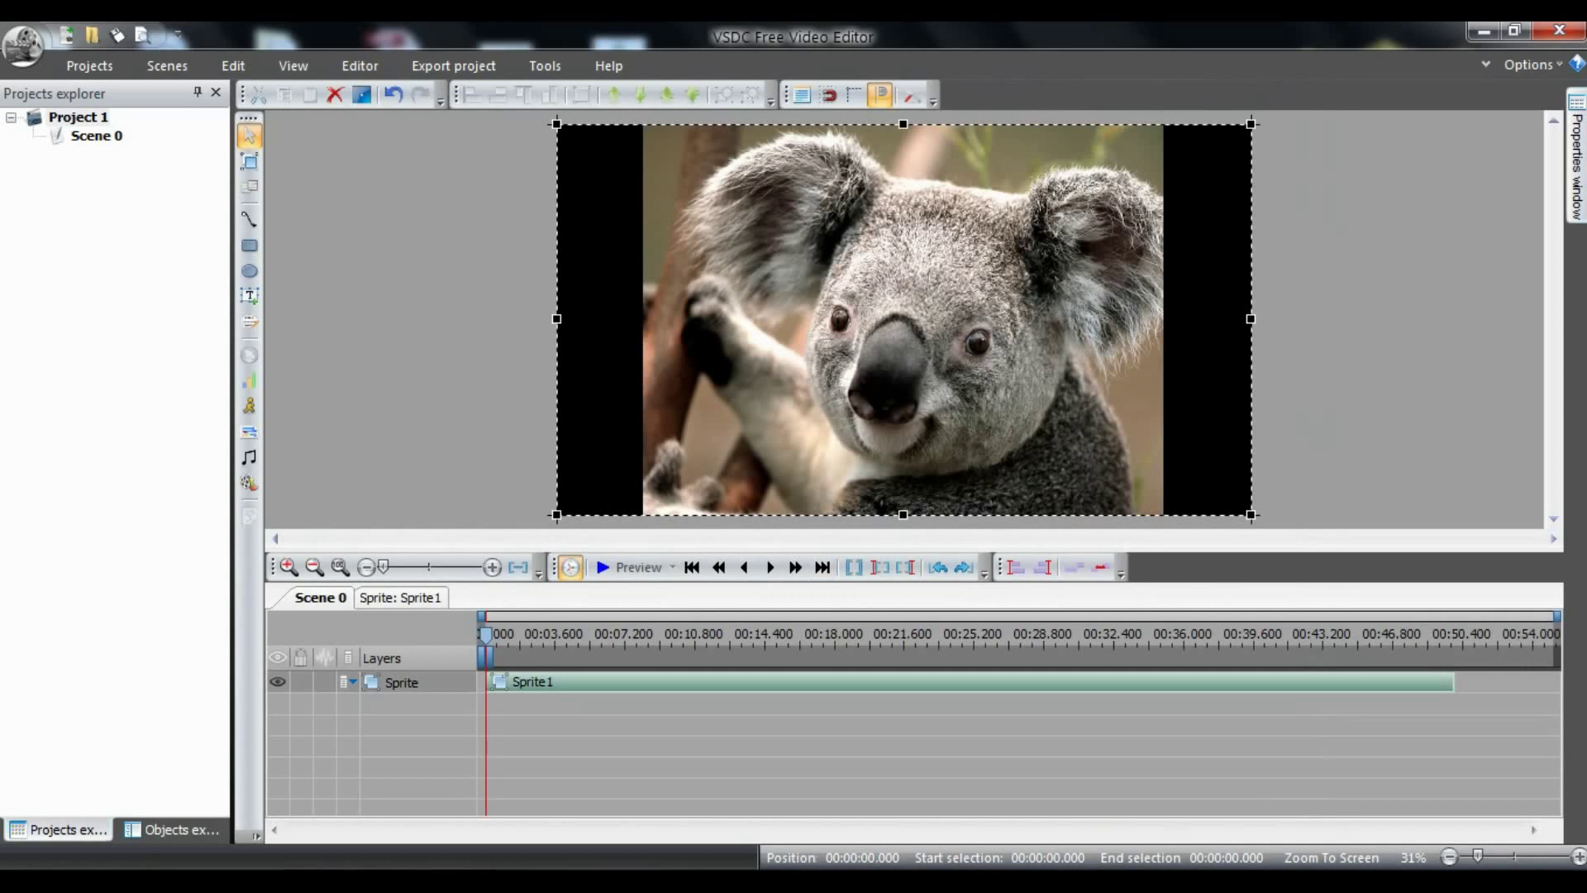
- Show the properties of the sprite holding the koala picture and open the sprite's contents for editing
right_click(848, 321)
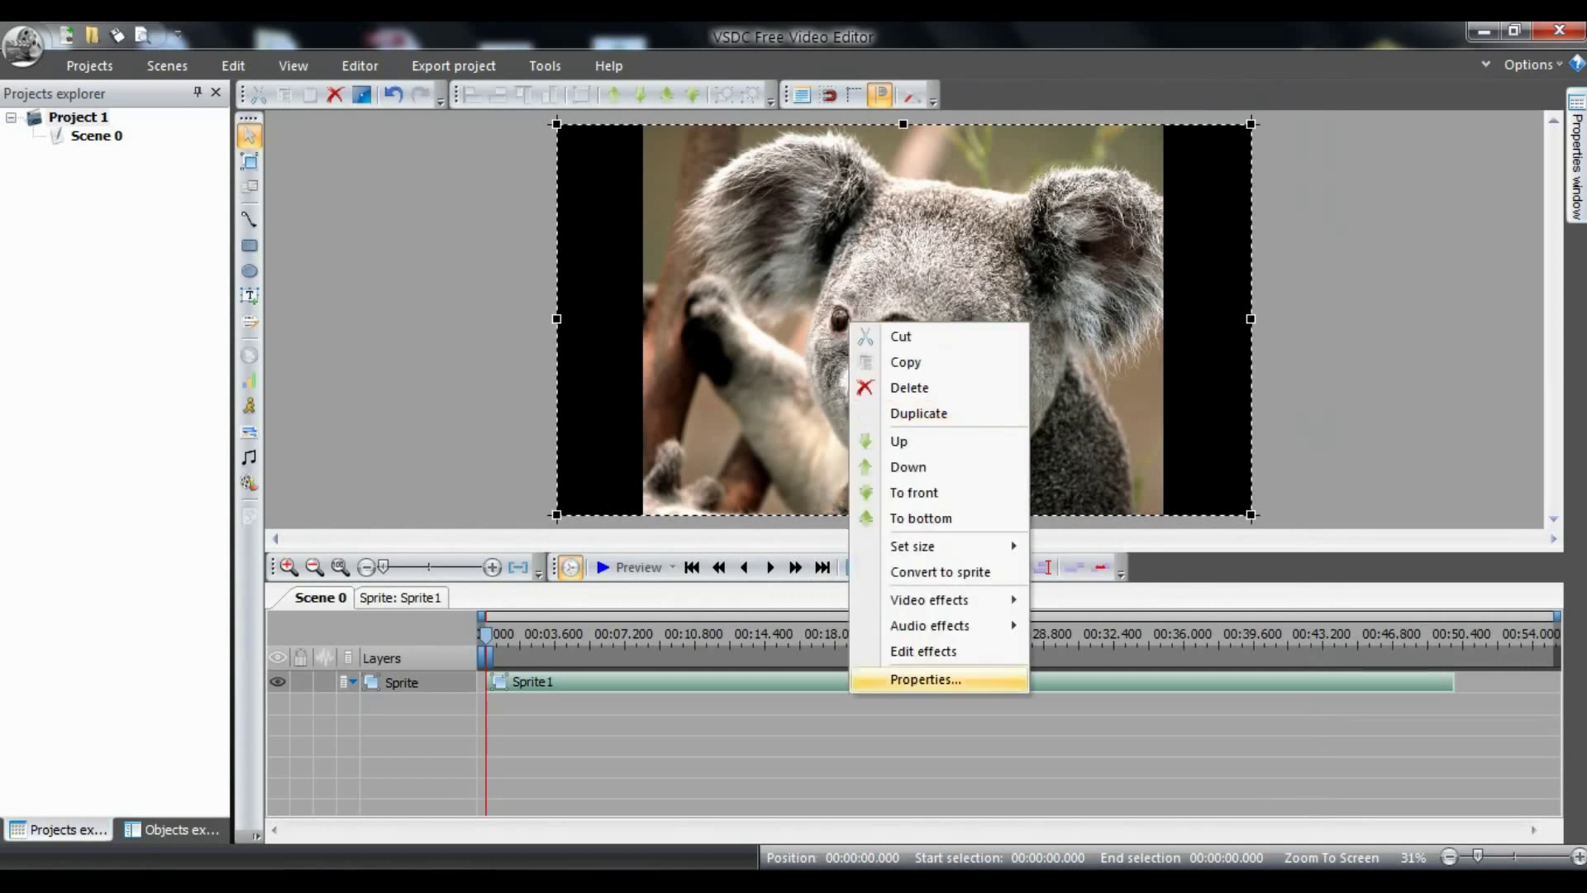
click(893, 680)
double_click(892, 682)
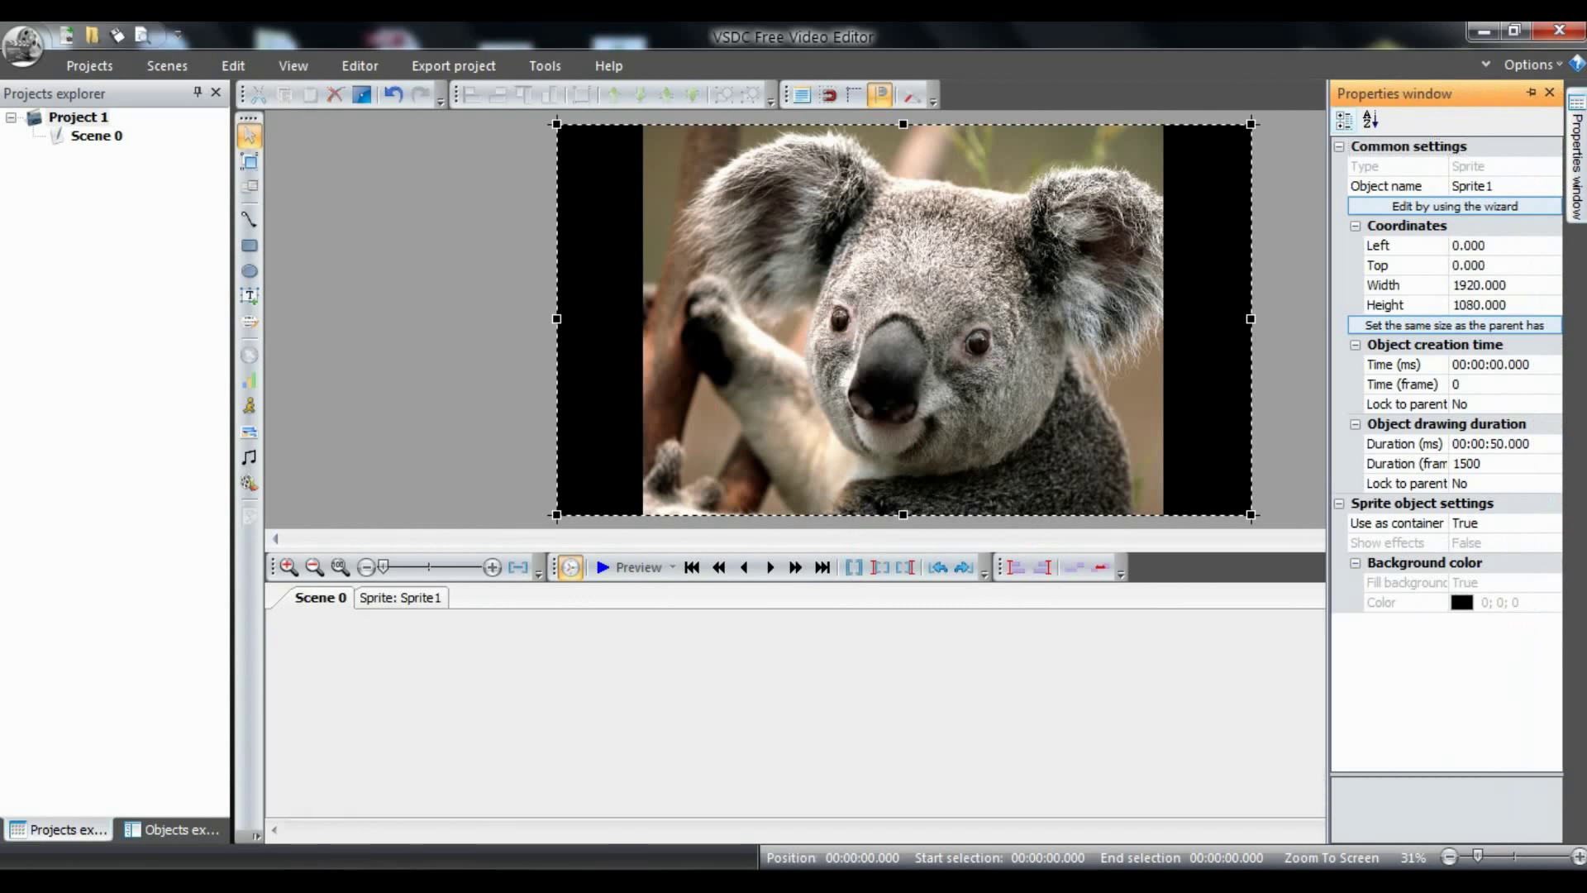
- Set Stretch image to True for the Koala_1 image so it fills the frame, and preview the scene
right_click(891, 687)
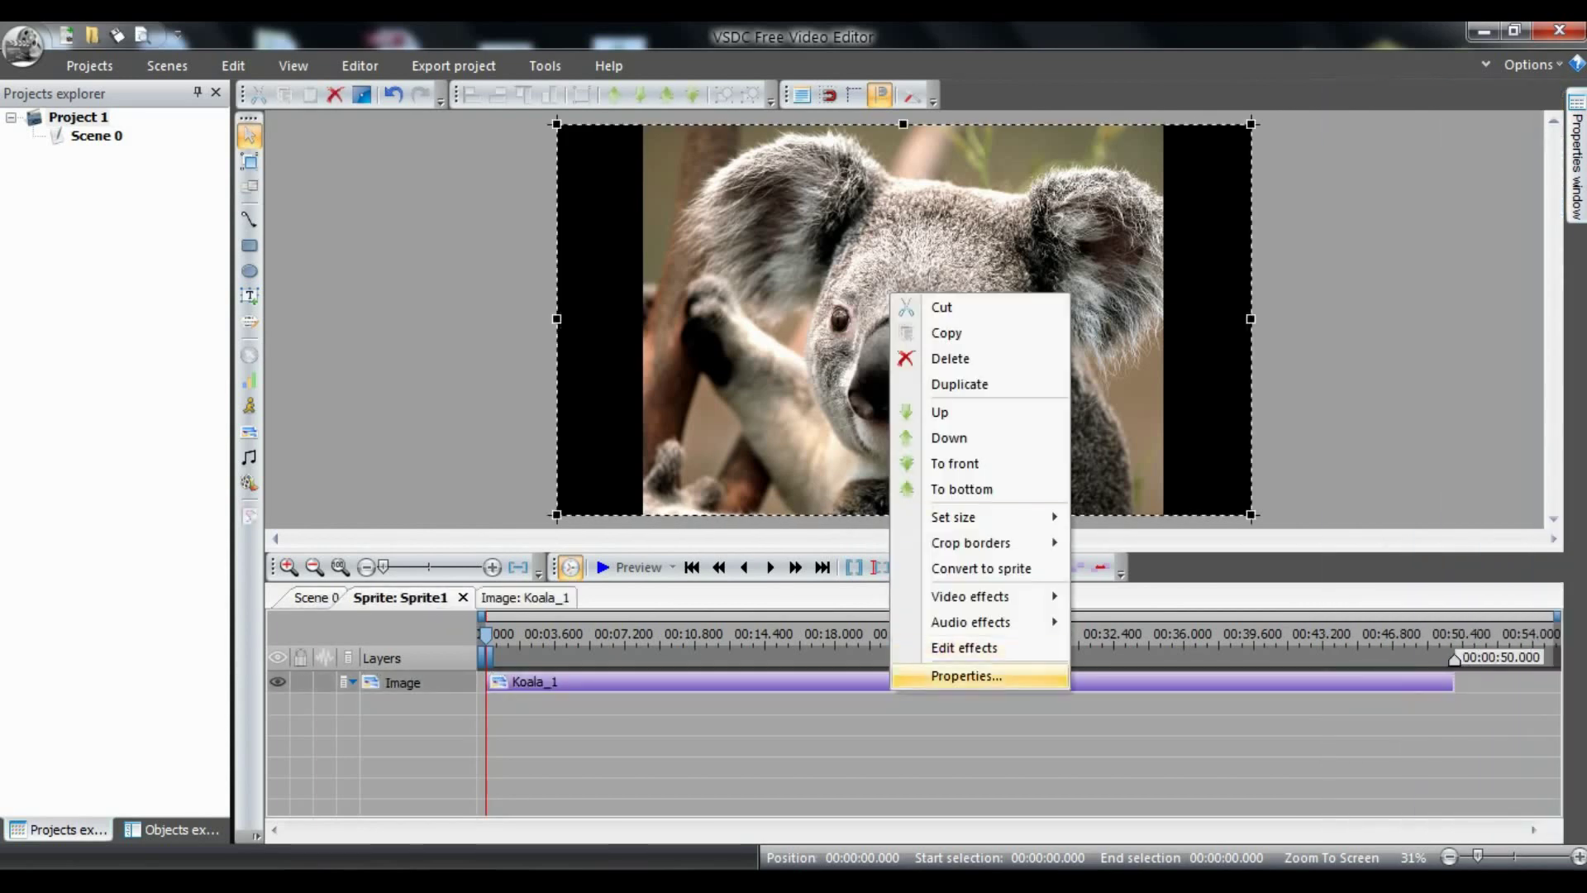
click(966, 676)
click(1488, 602)
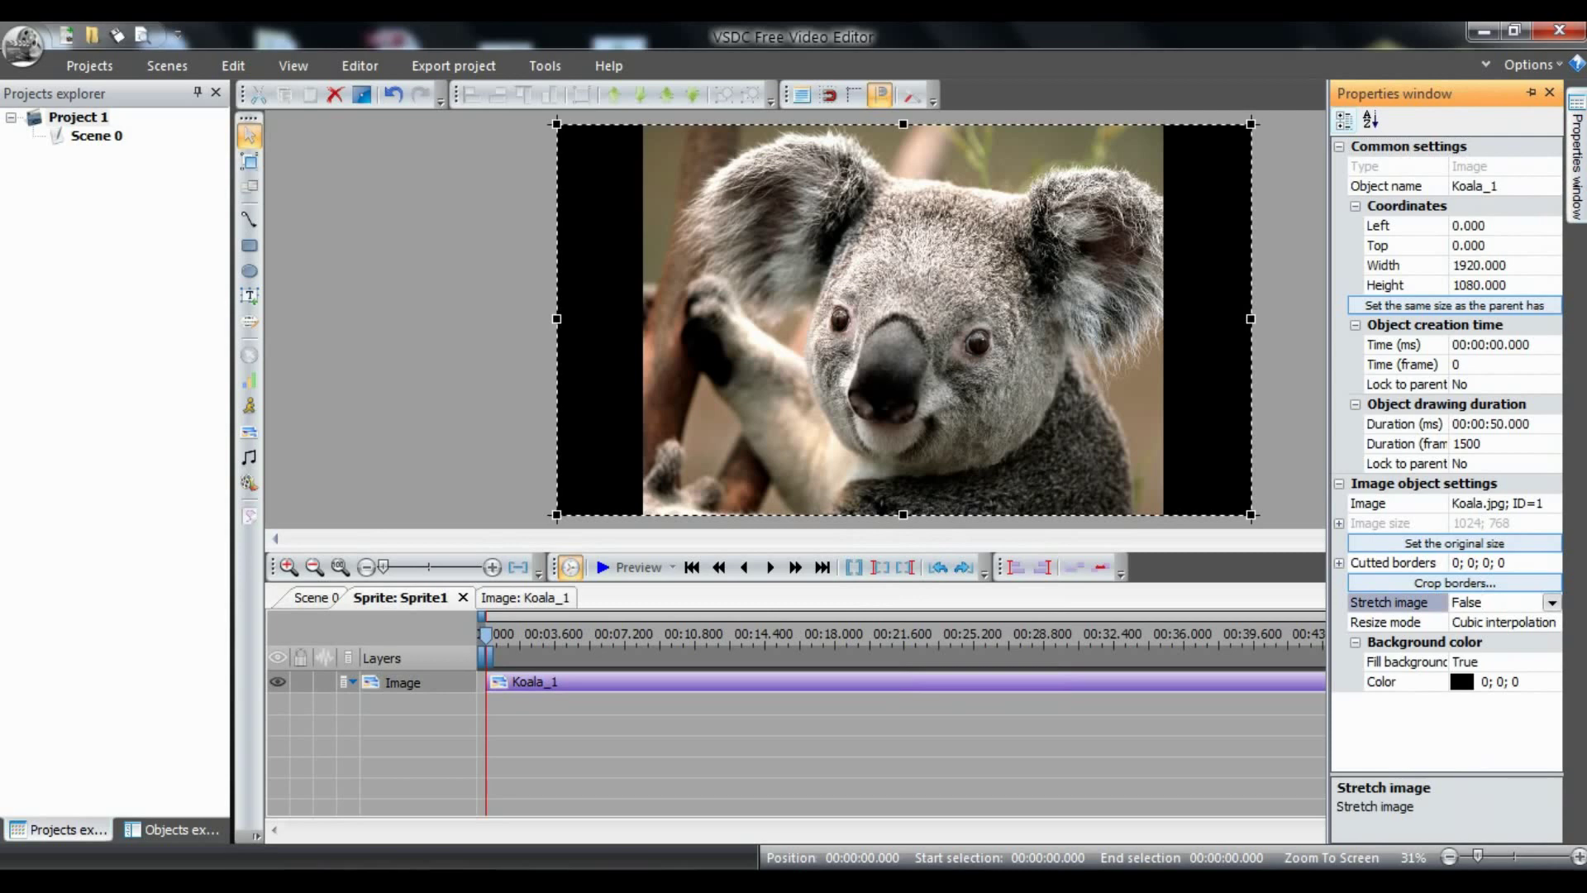
double_click(1468, 601)
click(1551, 603)
click(1465, 623)
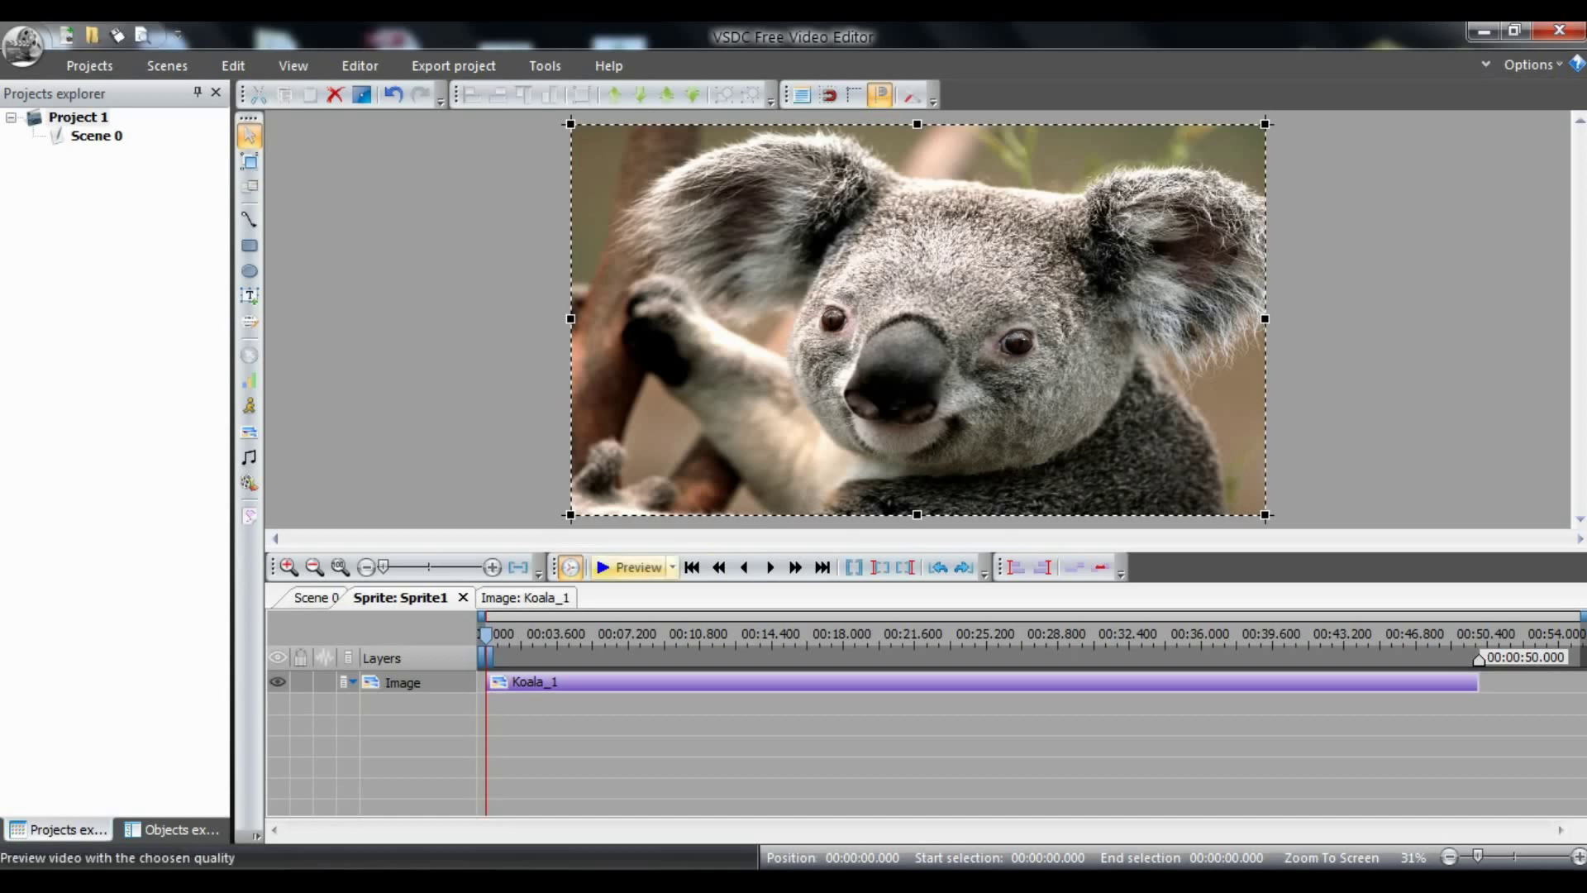
click(632, 567)
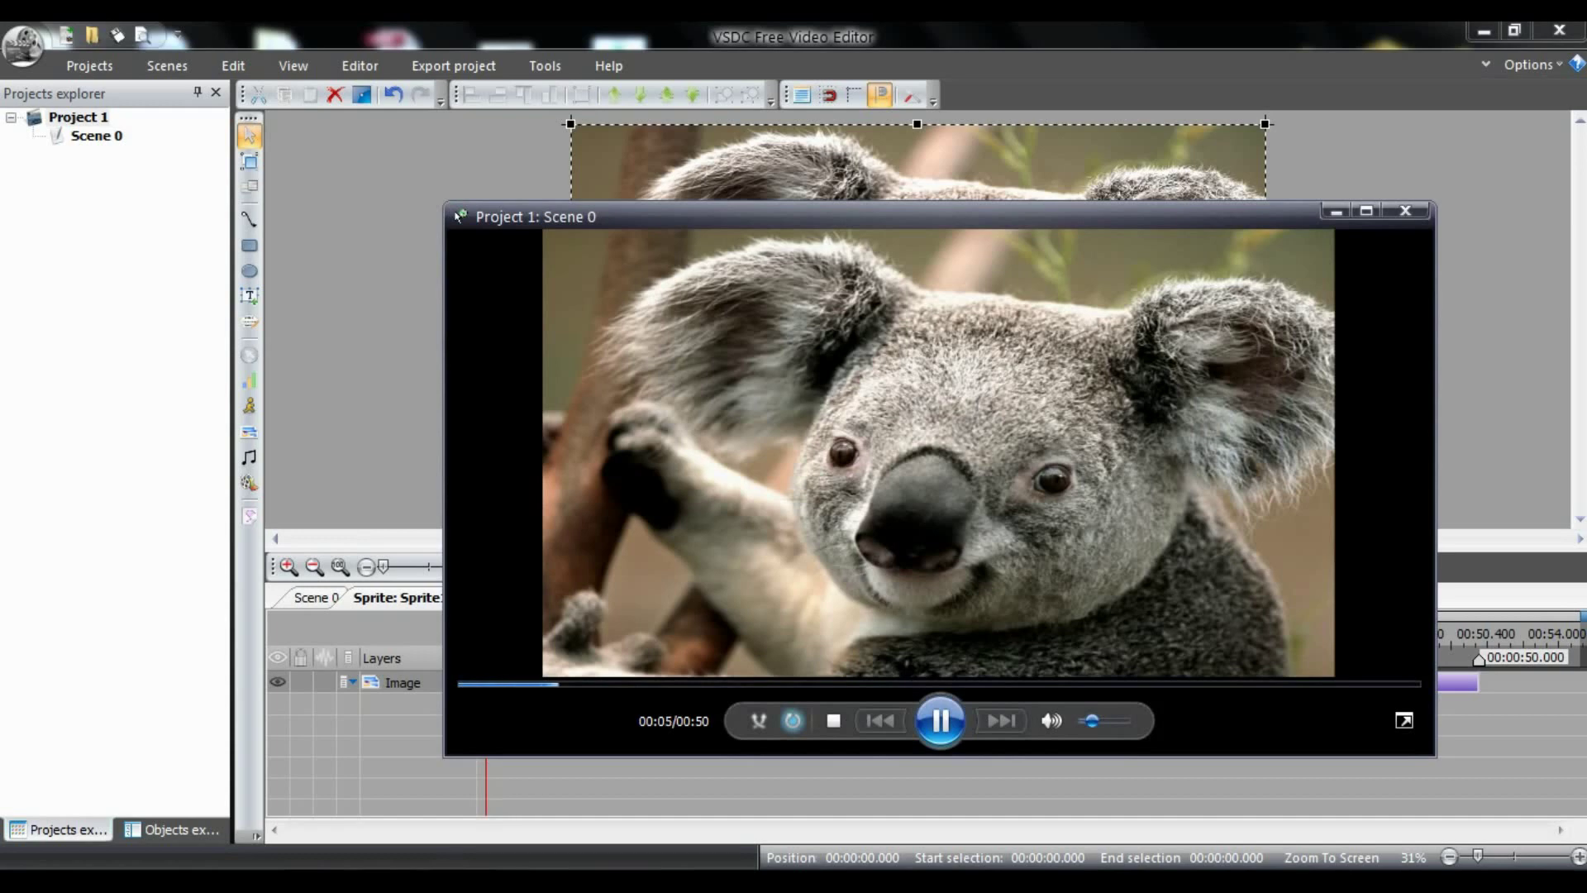
click(1406, 211)
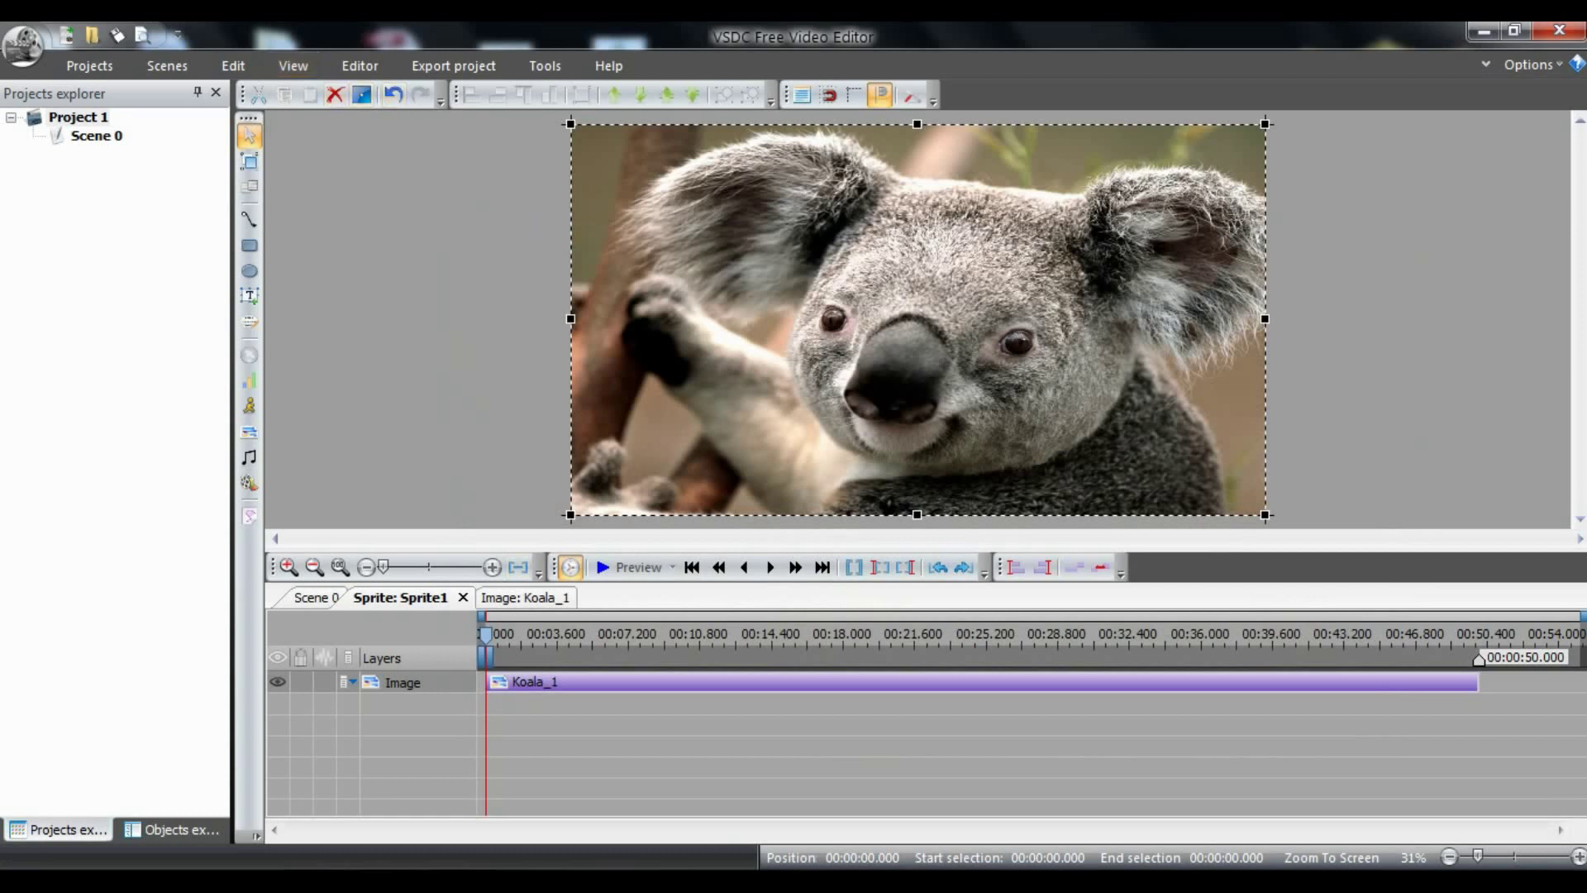
- Add a Zoom transform effect to the Koala_1 image for the whole parent duration and preview it
click(524, 597)
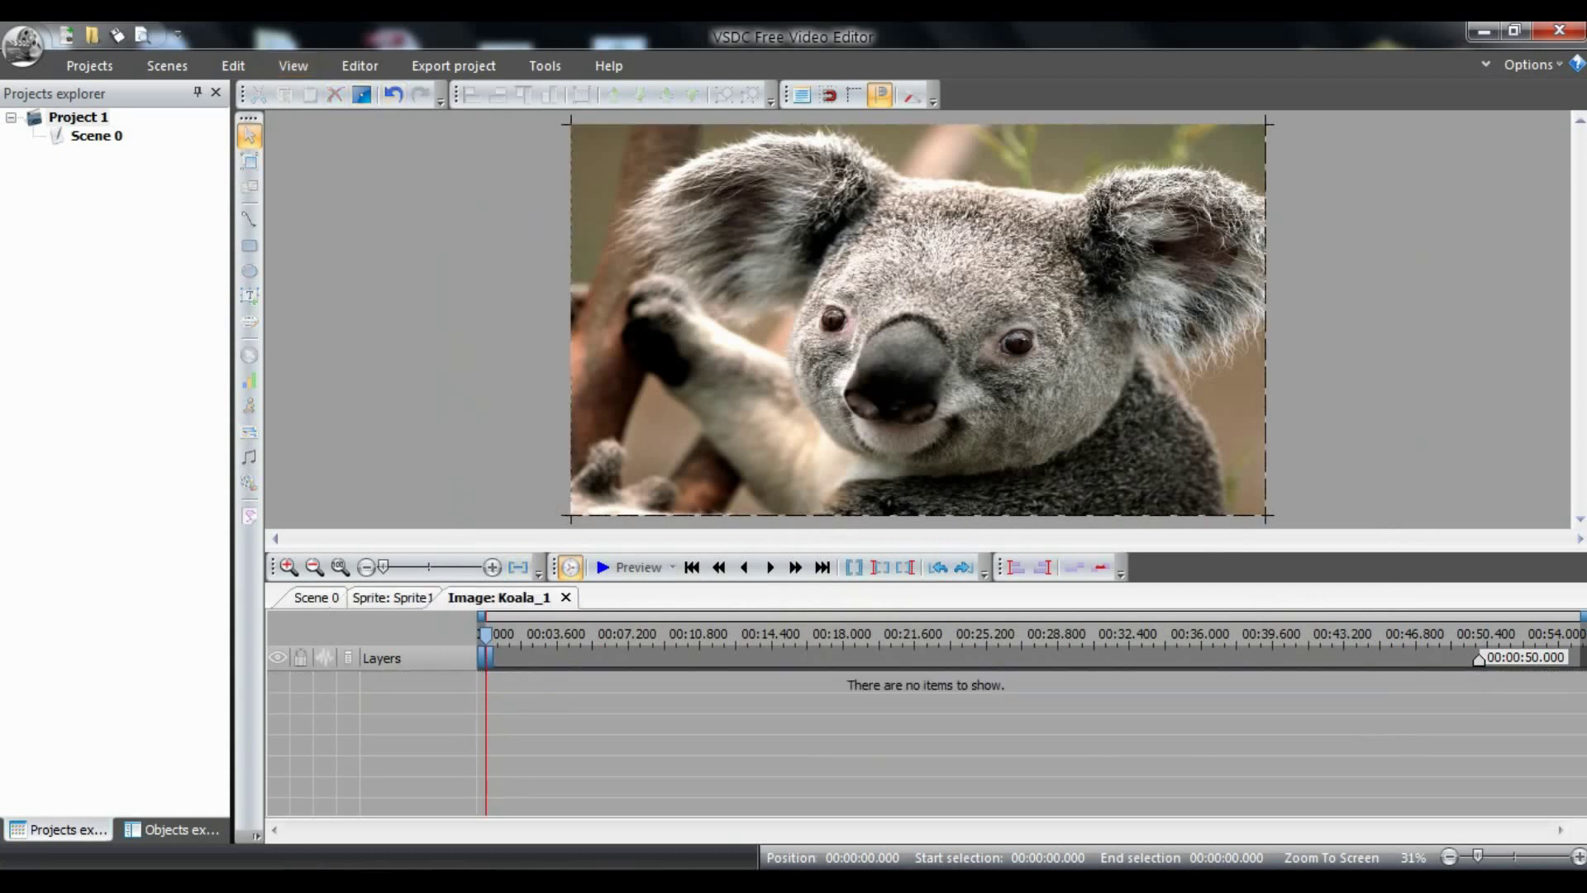
click(360, 65)
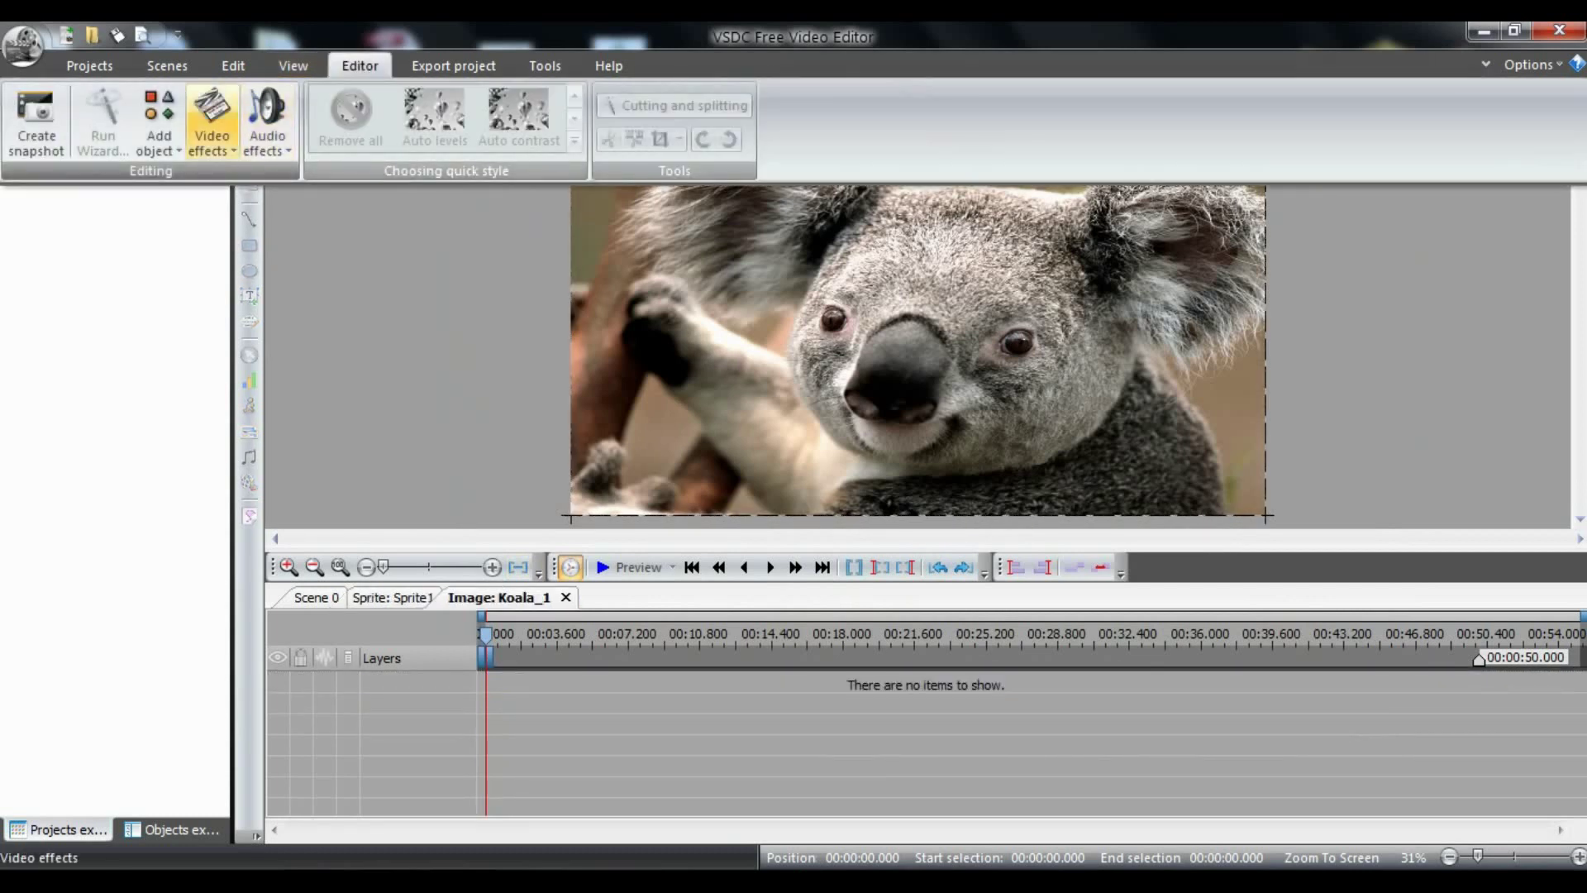
click(211, 124)
mouse_move(273, 280)
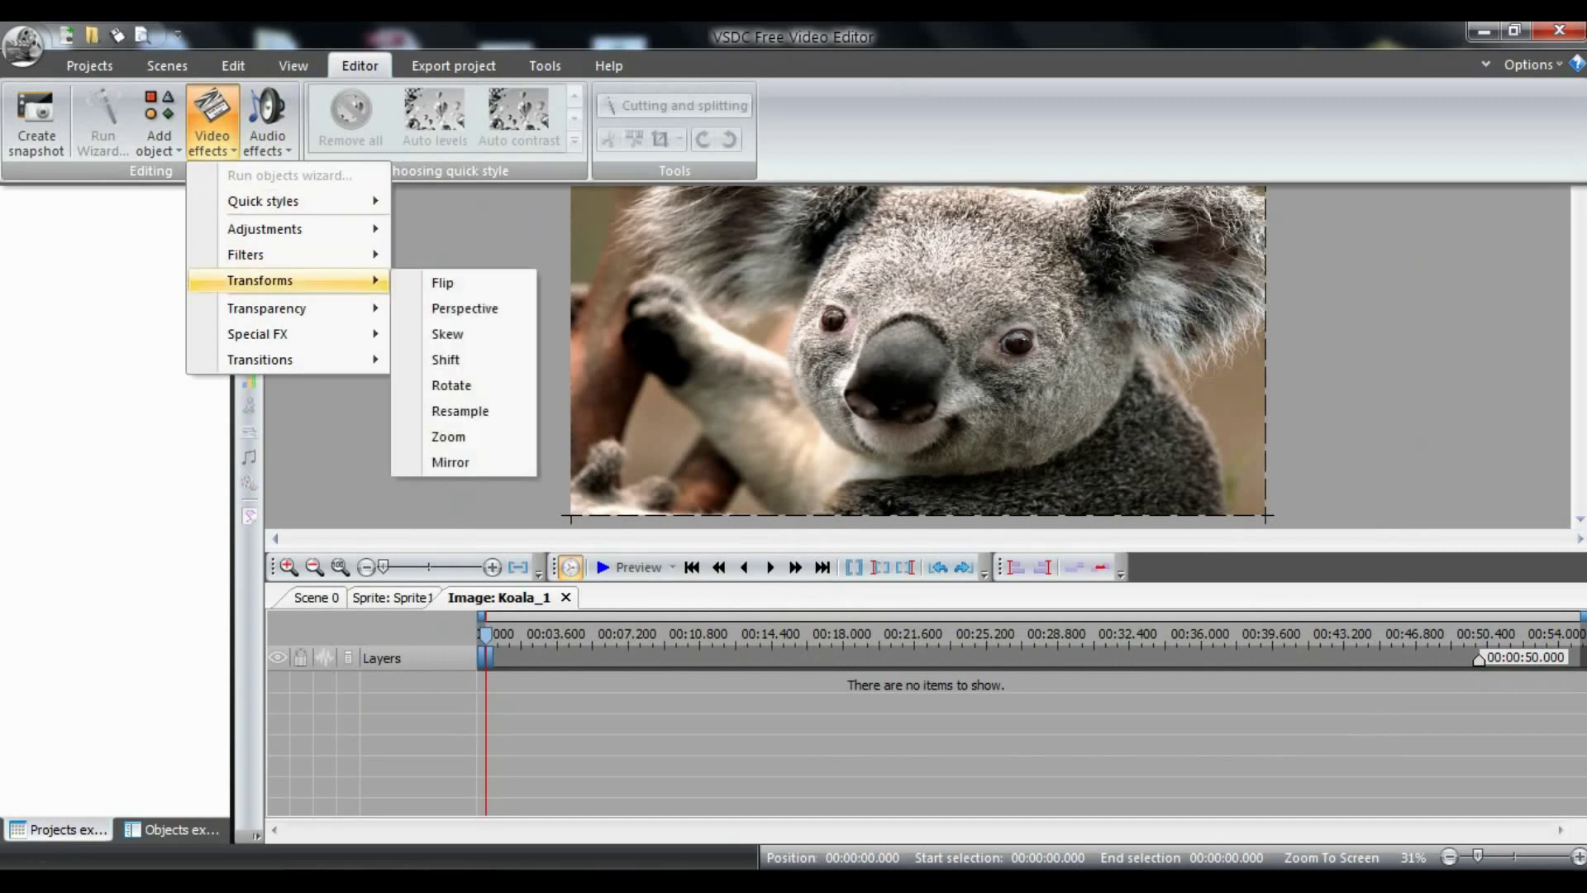
click(448, 437)
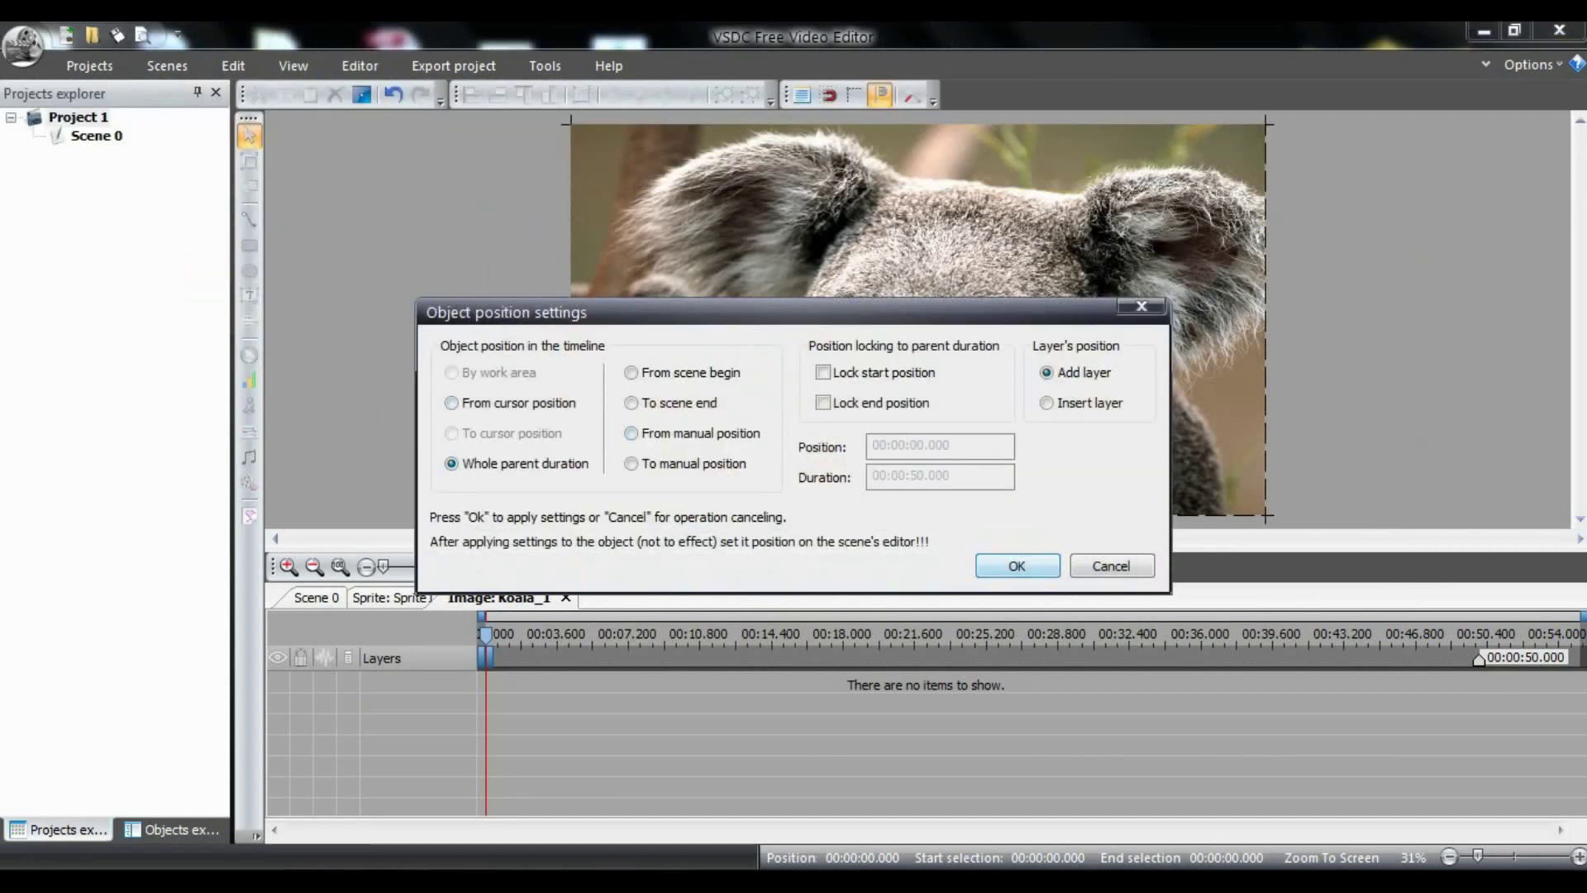
click(1017, 565)
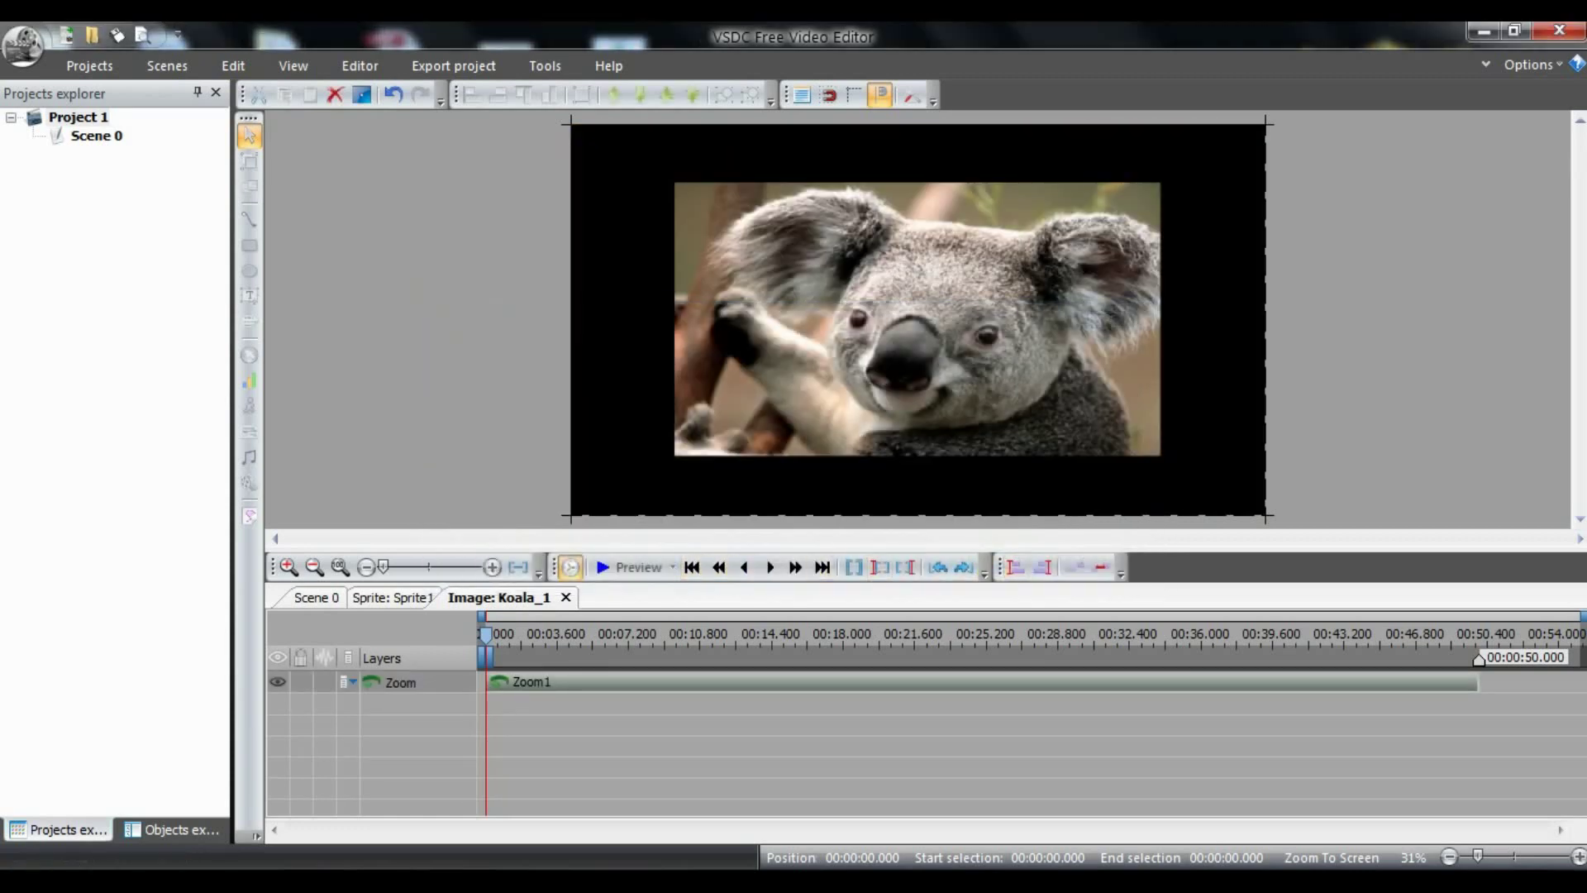
click(629, 567)
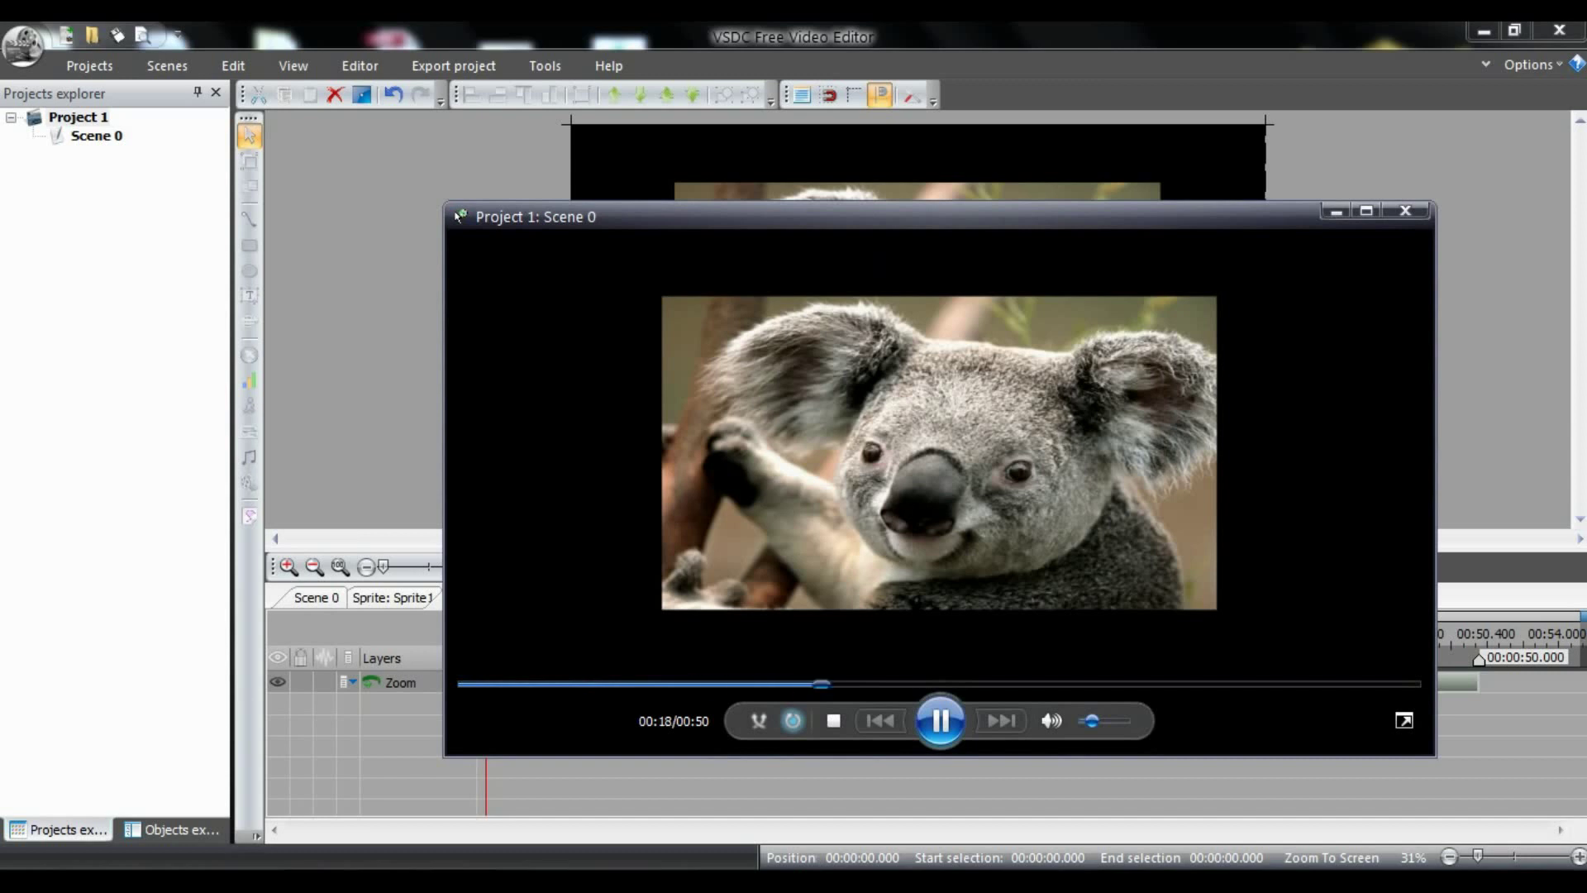
click(1405, 210)
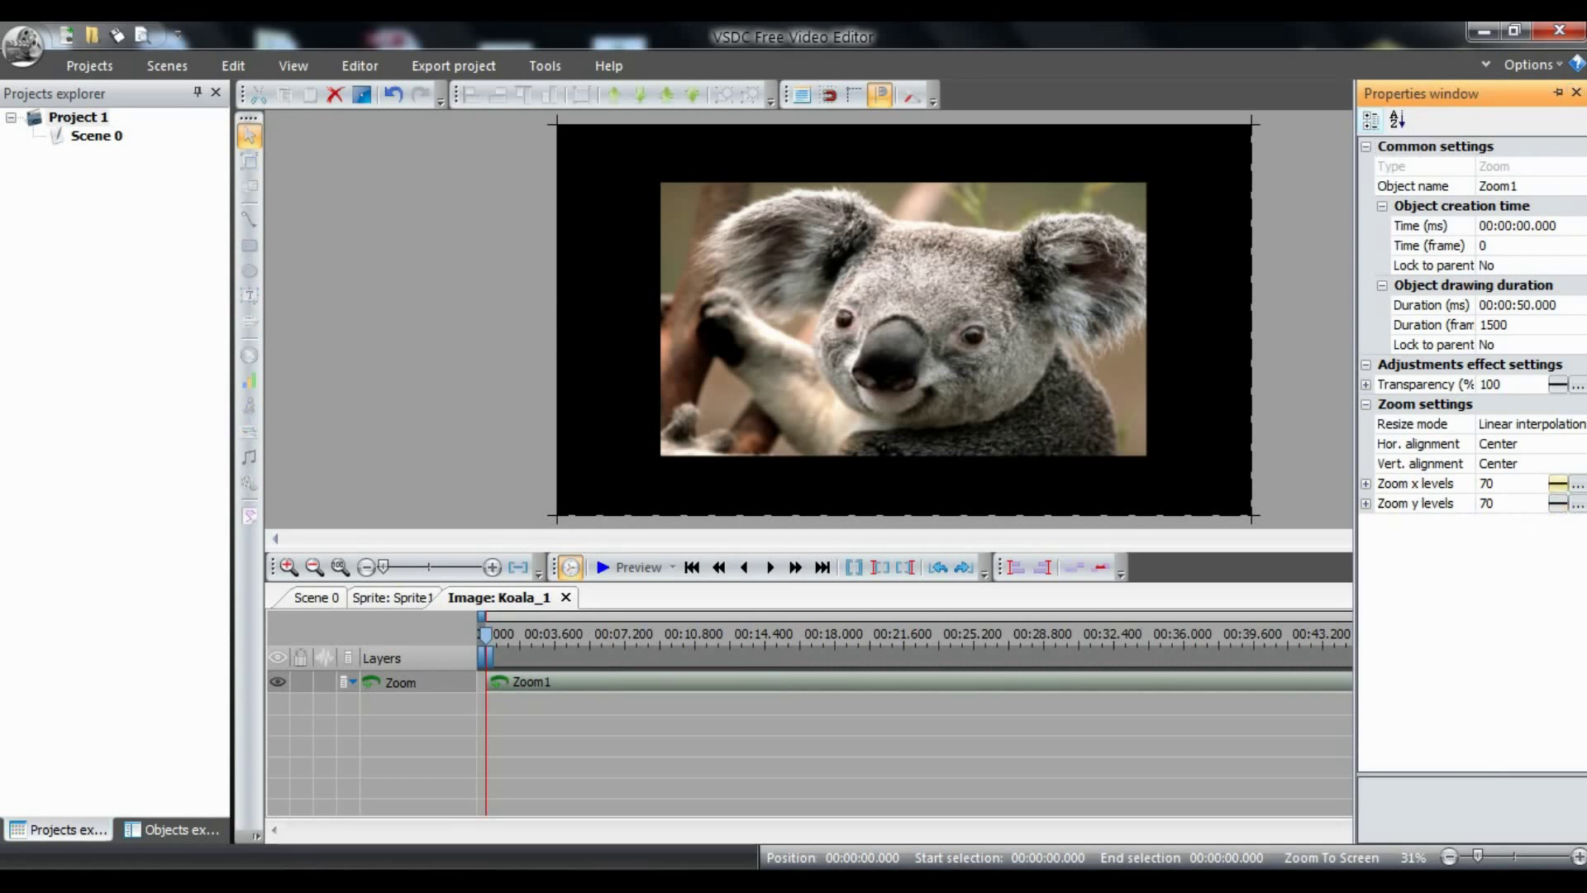
- Make the Zoom effect's x levels change linearly from 100 to 150
click(1557, 482)
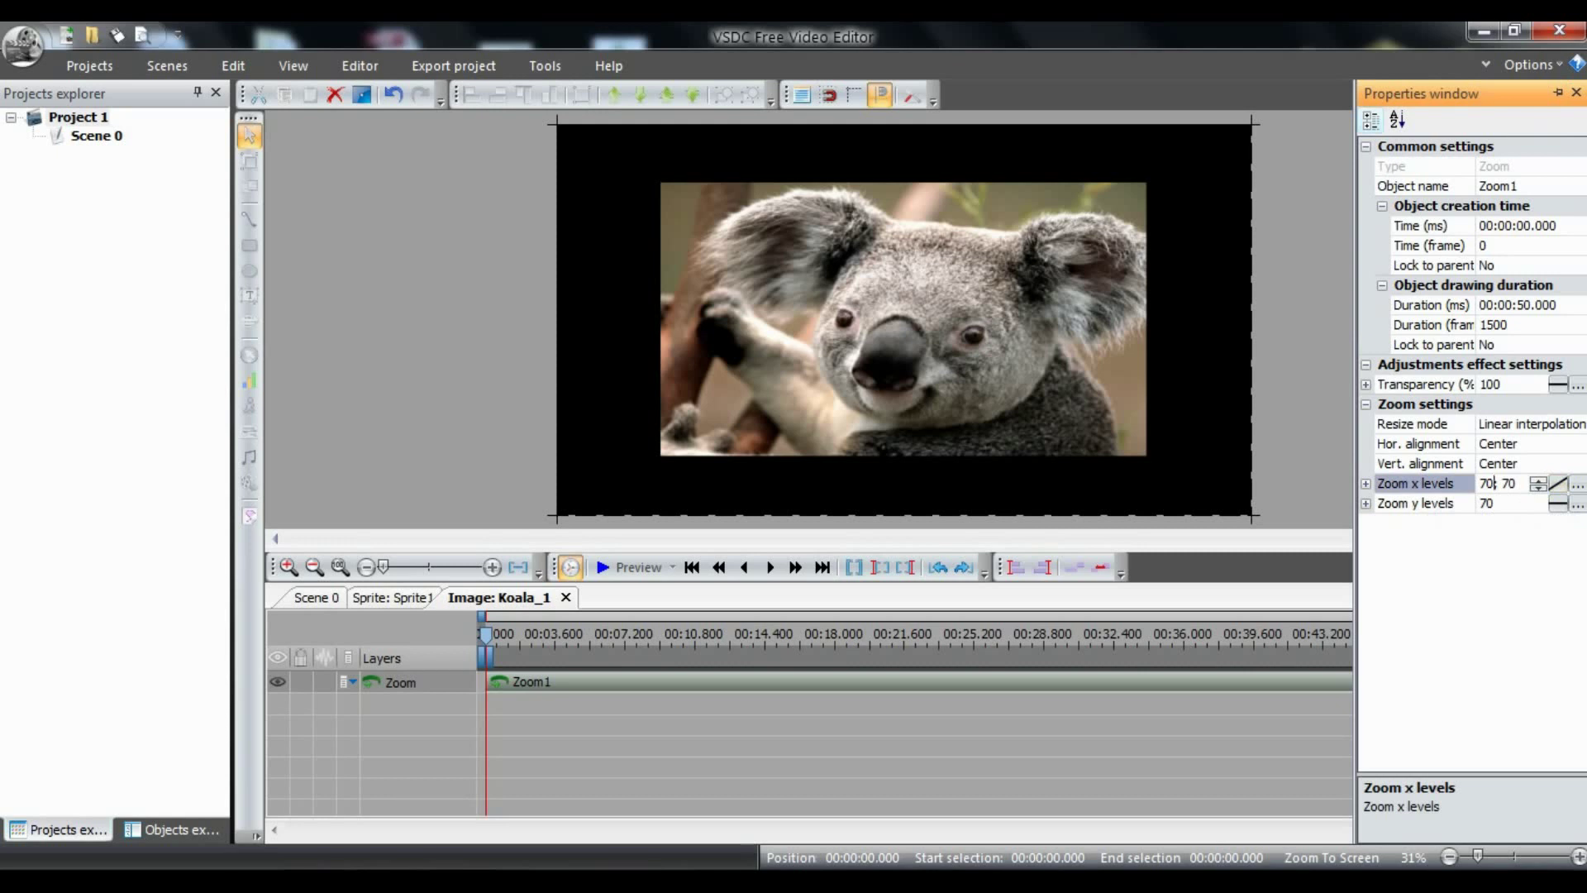
click(1492, 483)
key(BackSpace)
key(BackSpace)
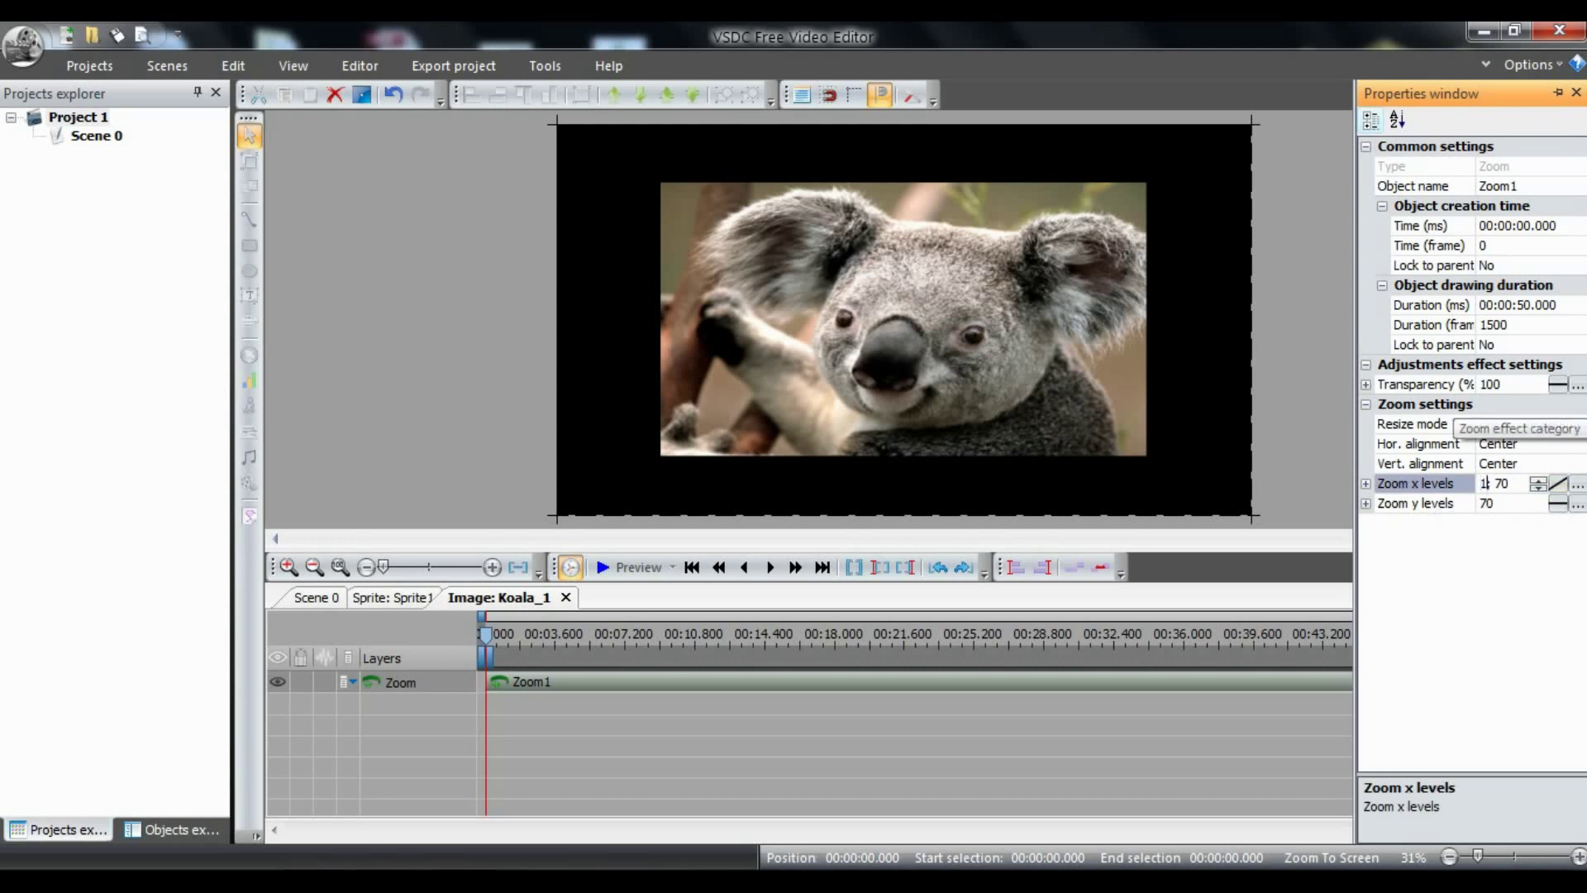
text(100;)
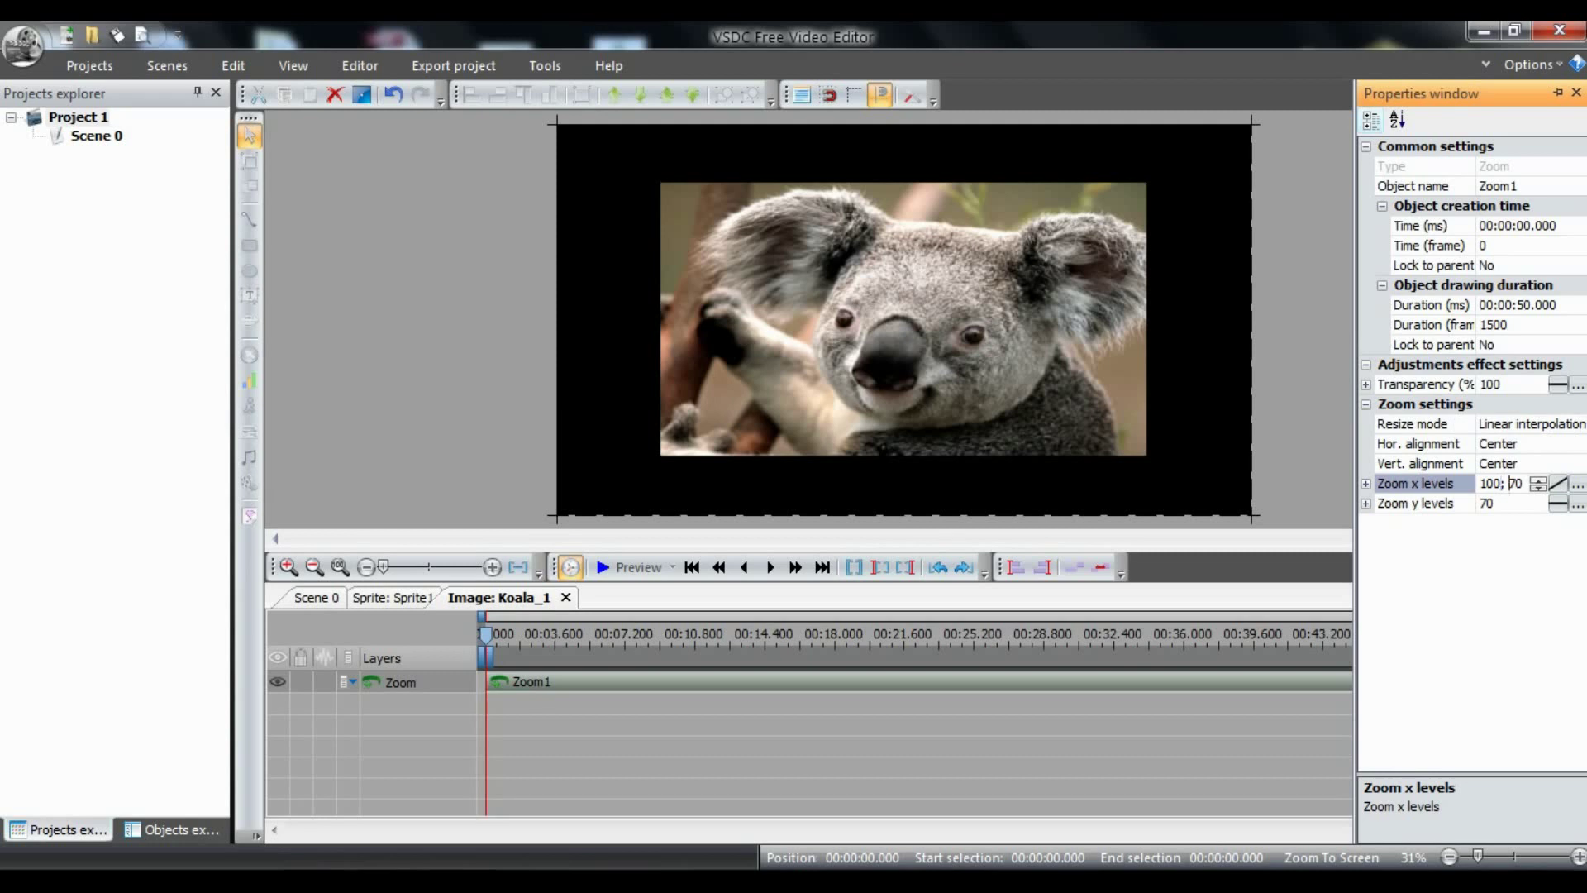
double_click(1513, 483)
text(150)
- Set the Zoom effect's y levels to 100; 150 and preview the gradual zoom
click(1495, 503)
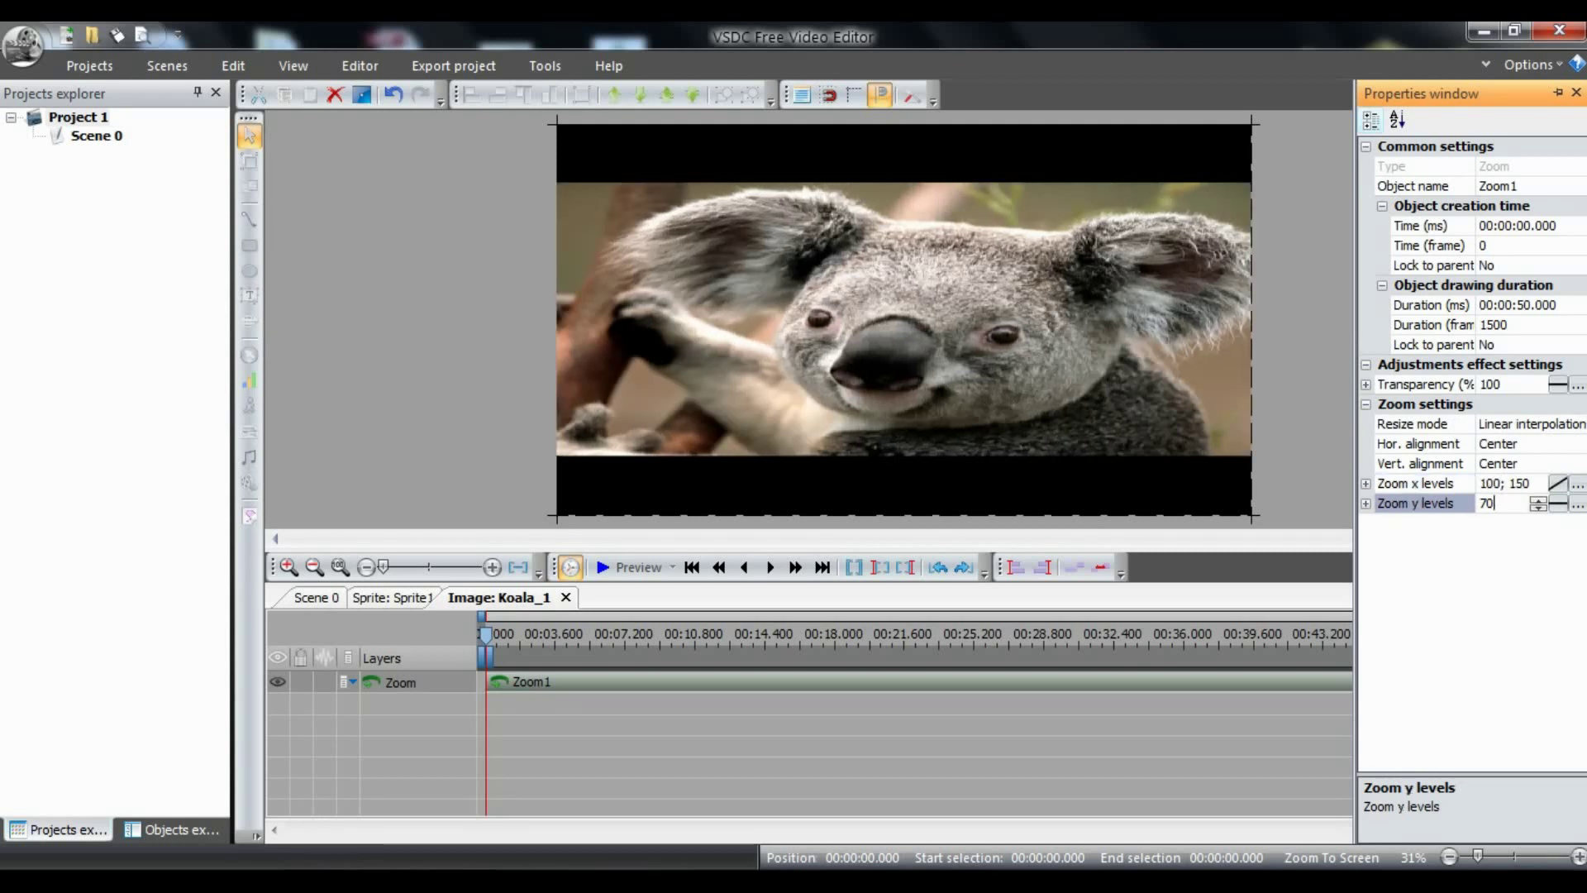
double_click(1488, 503)
text(100; 150)
key(Return)
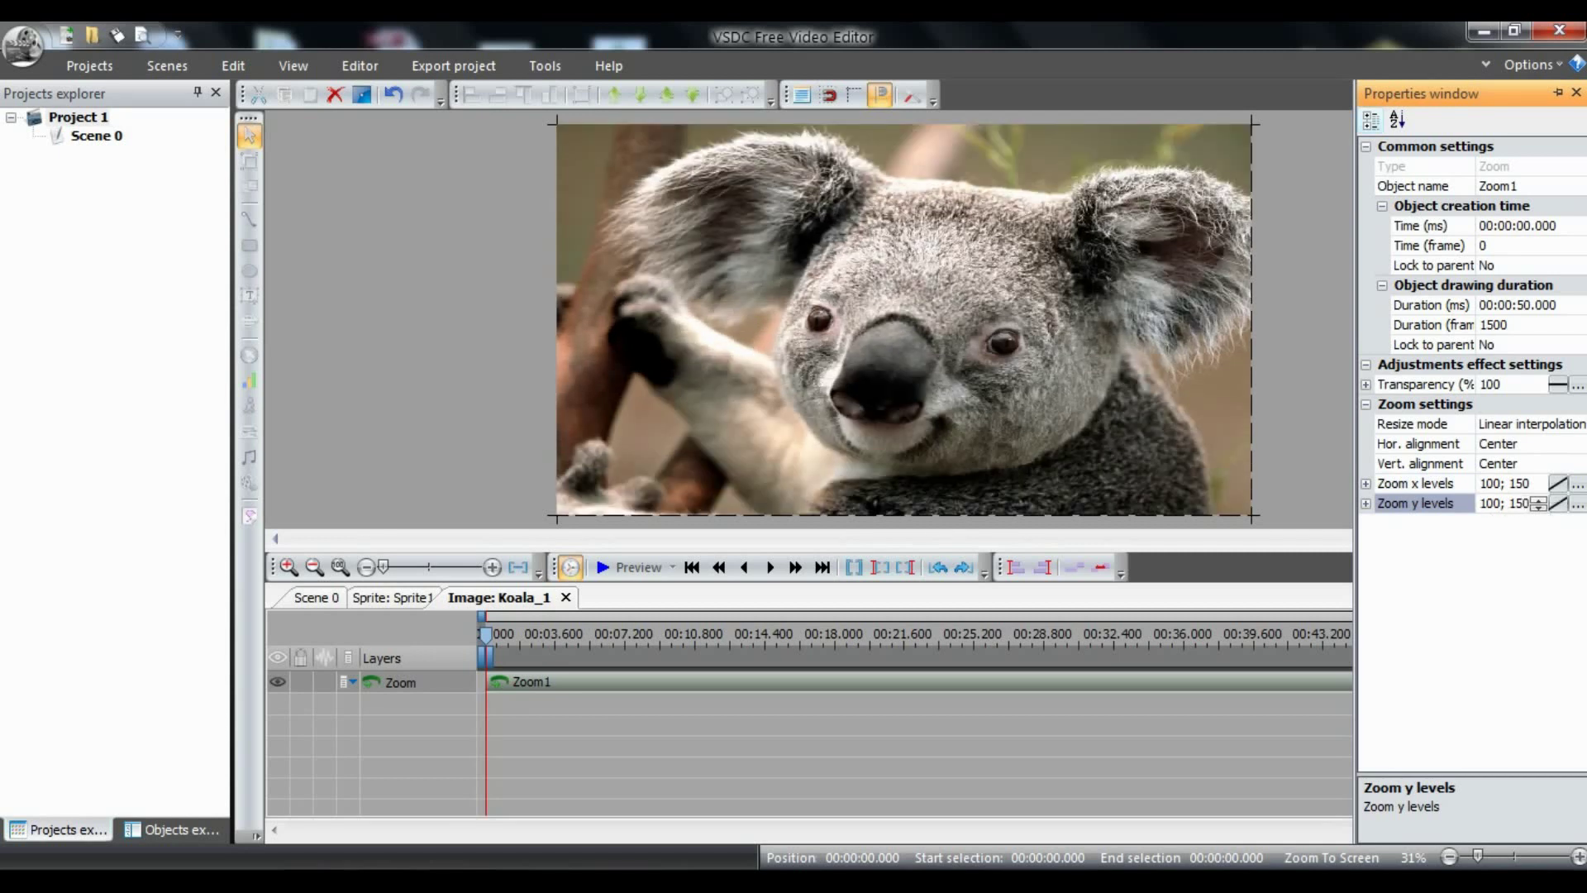
click(1577, 92)
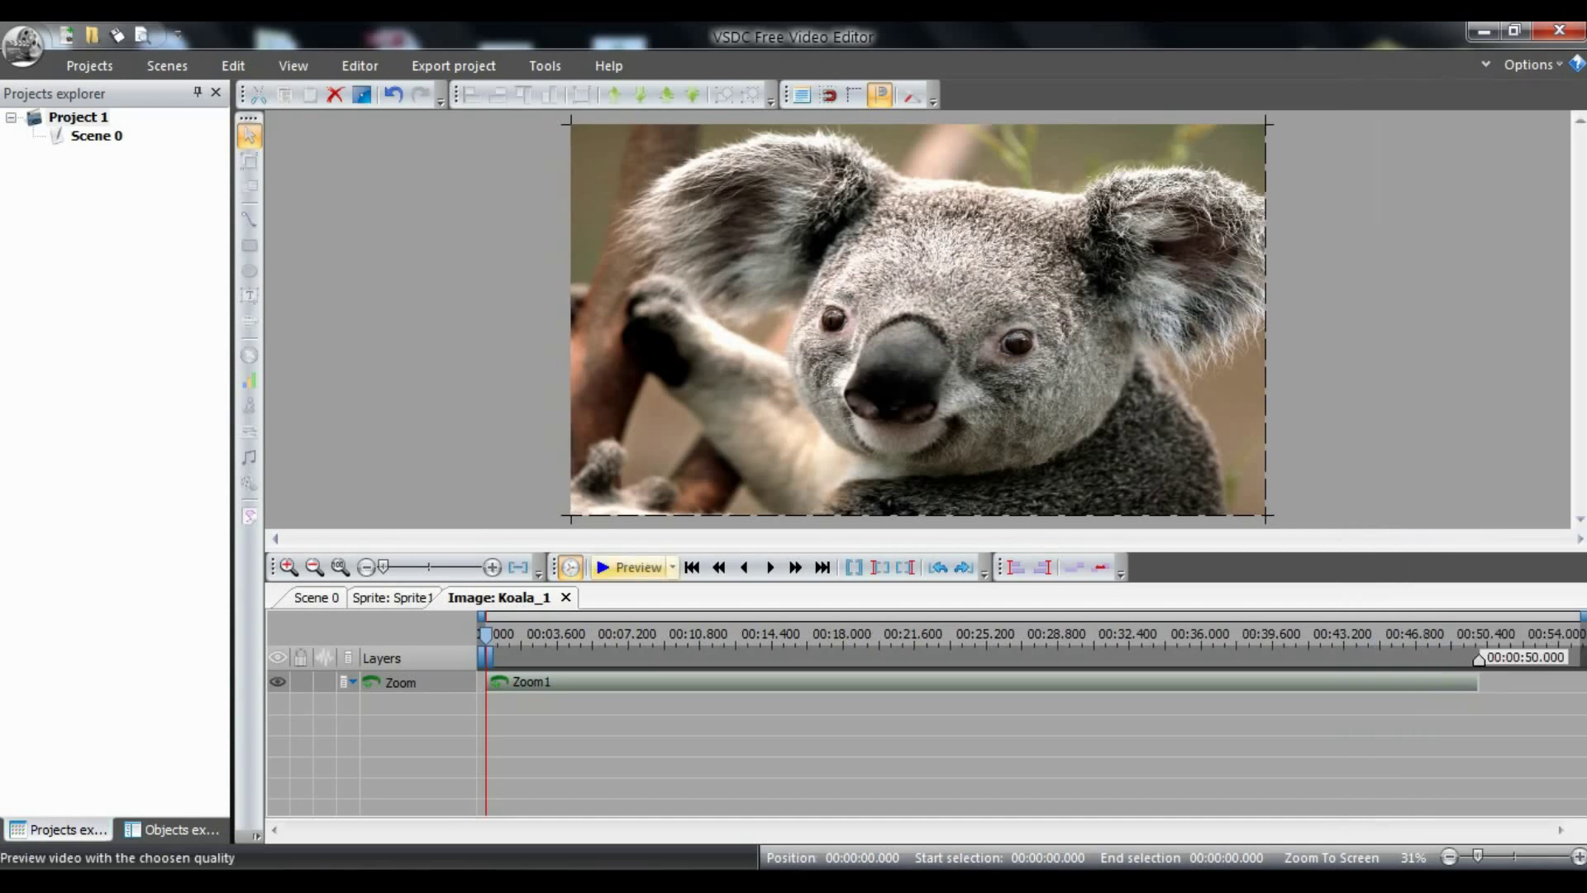
click(630, 567)
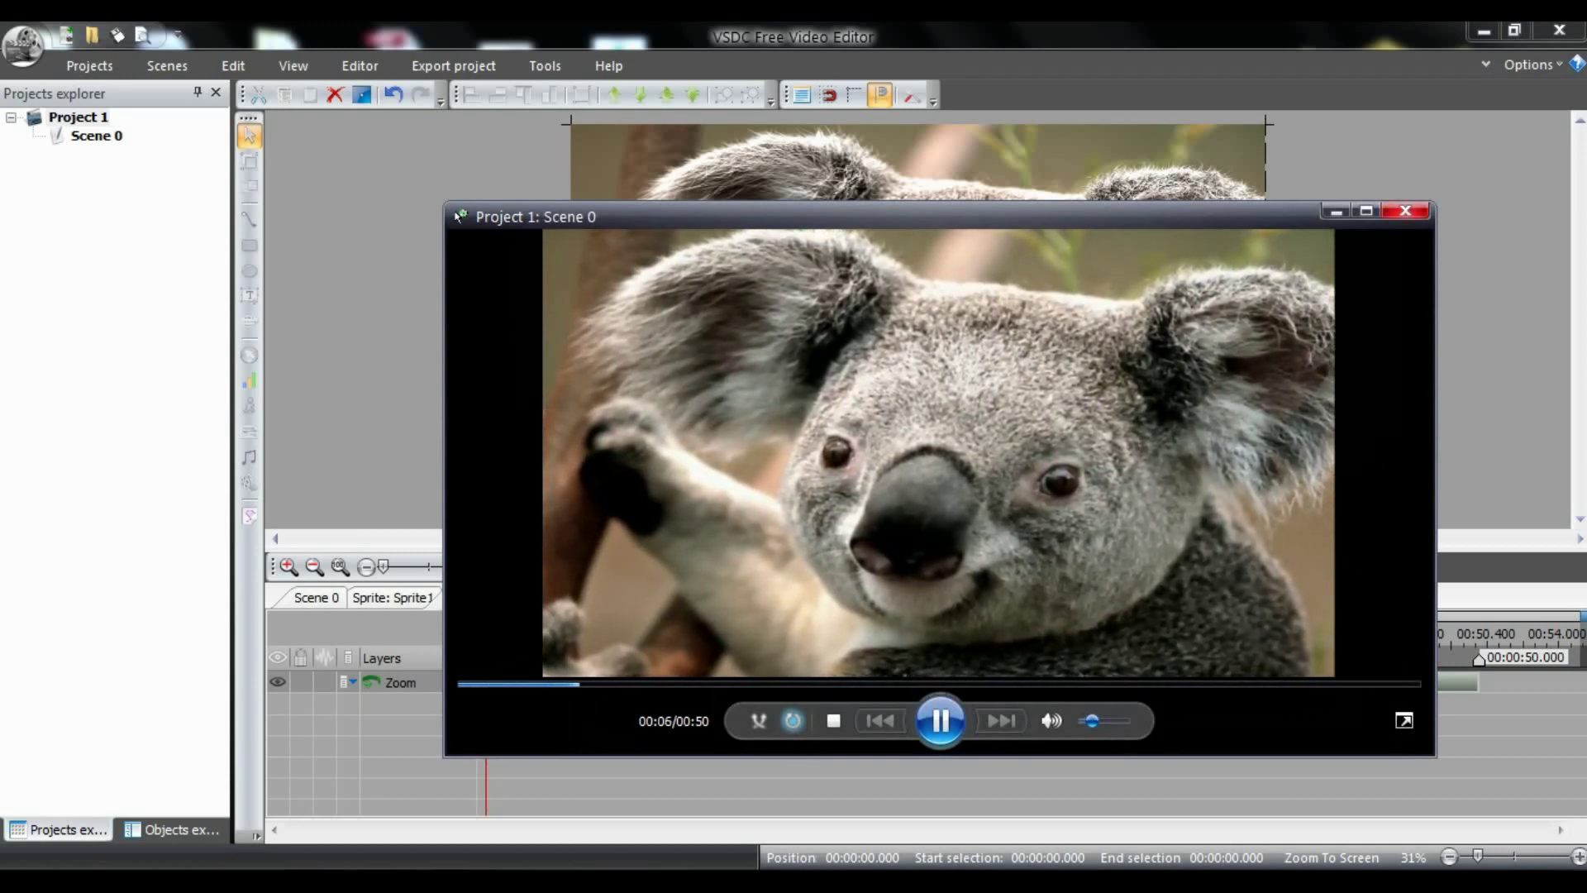
click(1405, 211)
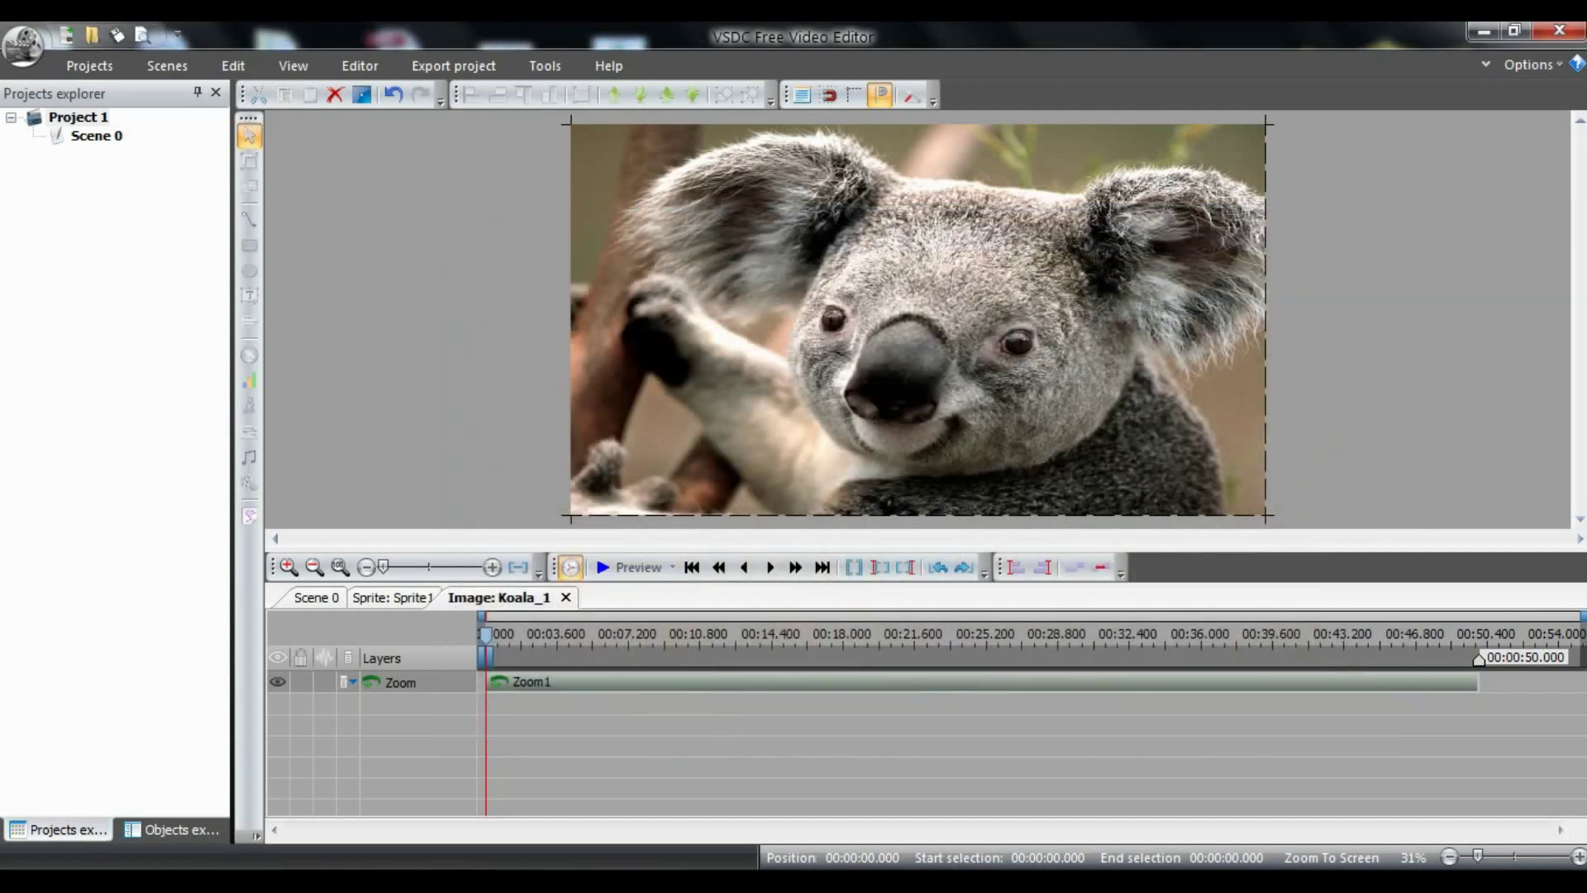
- Shorten the Zoom effect on the timeline to end at about 15 seconds and preview the faster zoom
drag(1477, 682, 784, 682)
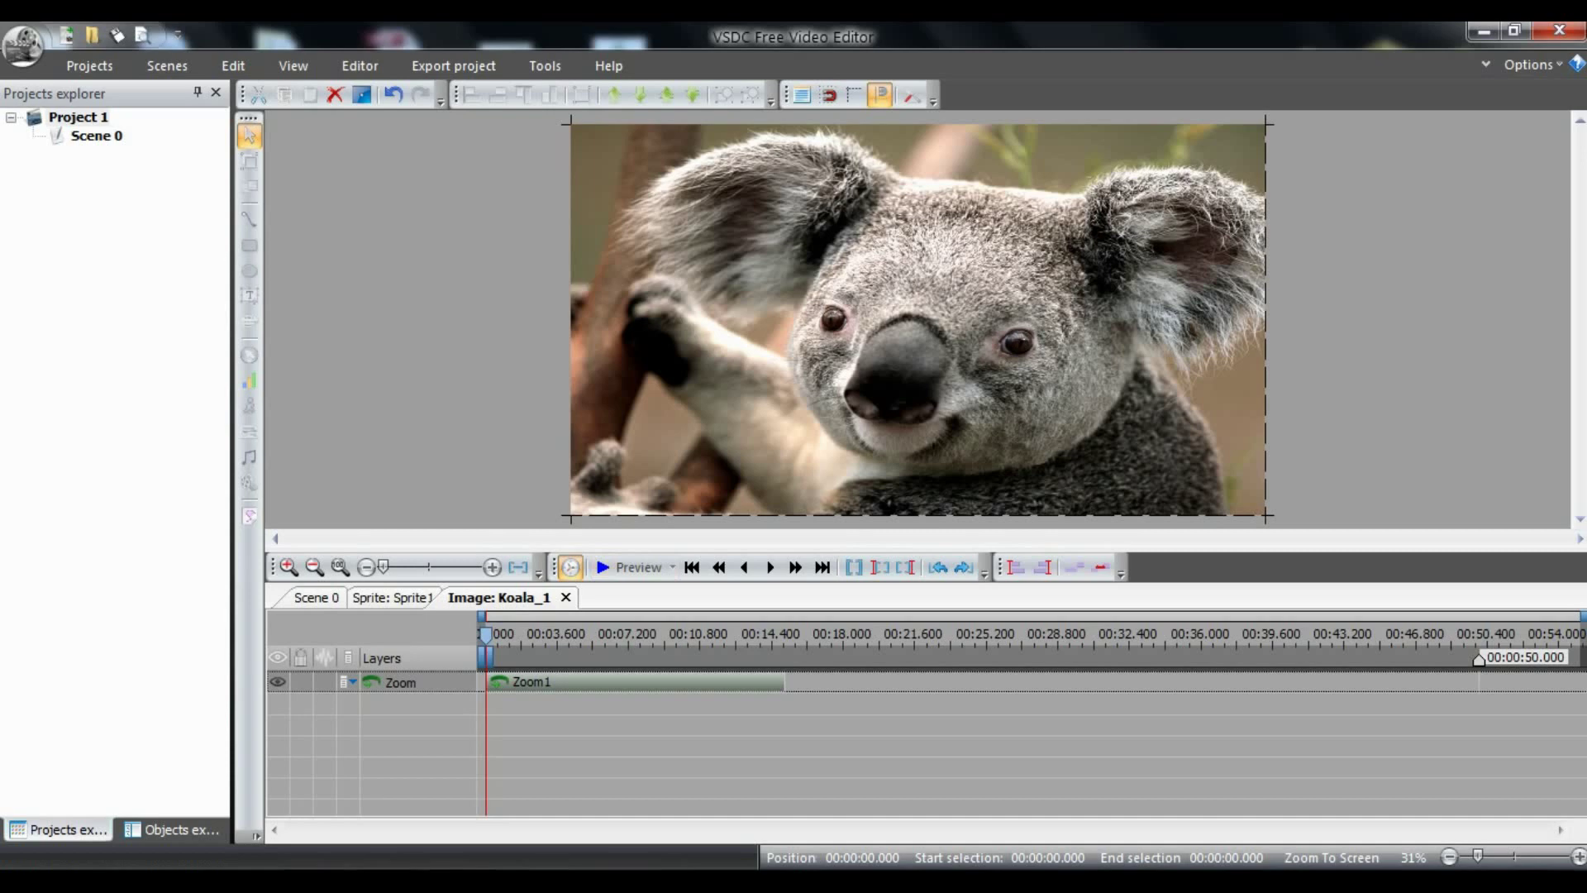
click(628, 567)
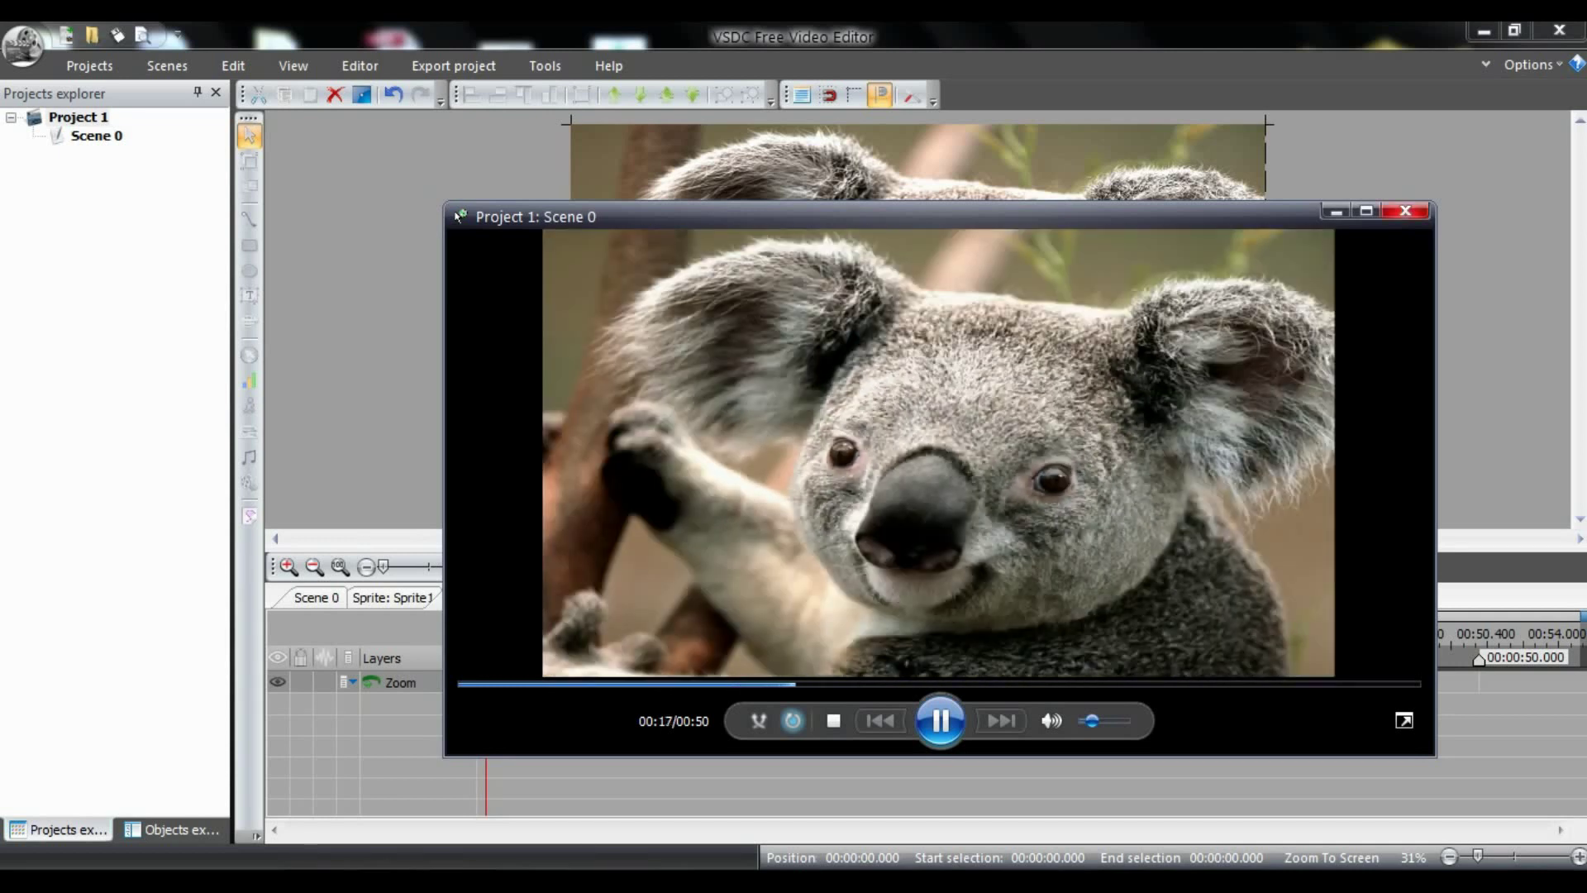
click(1406, 211)
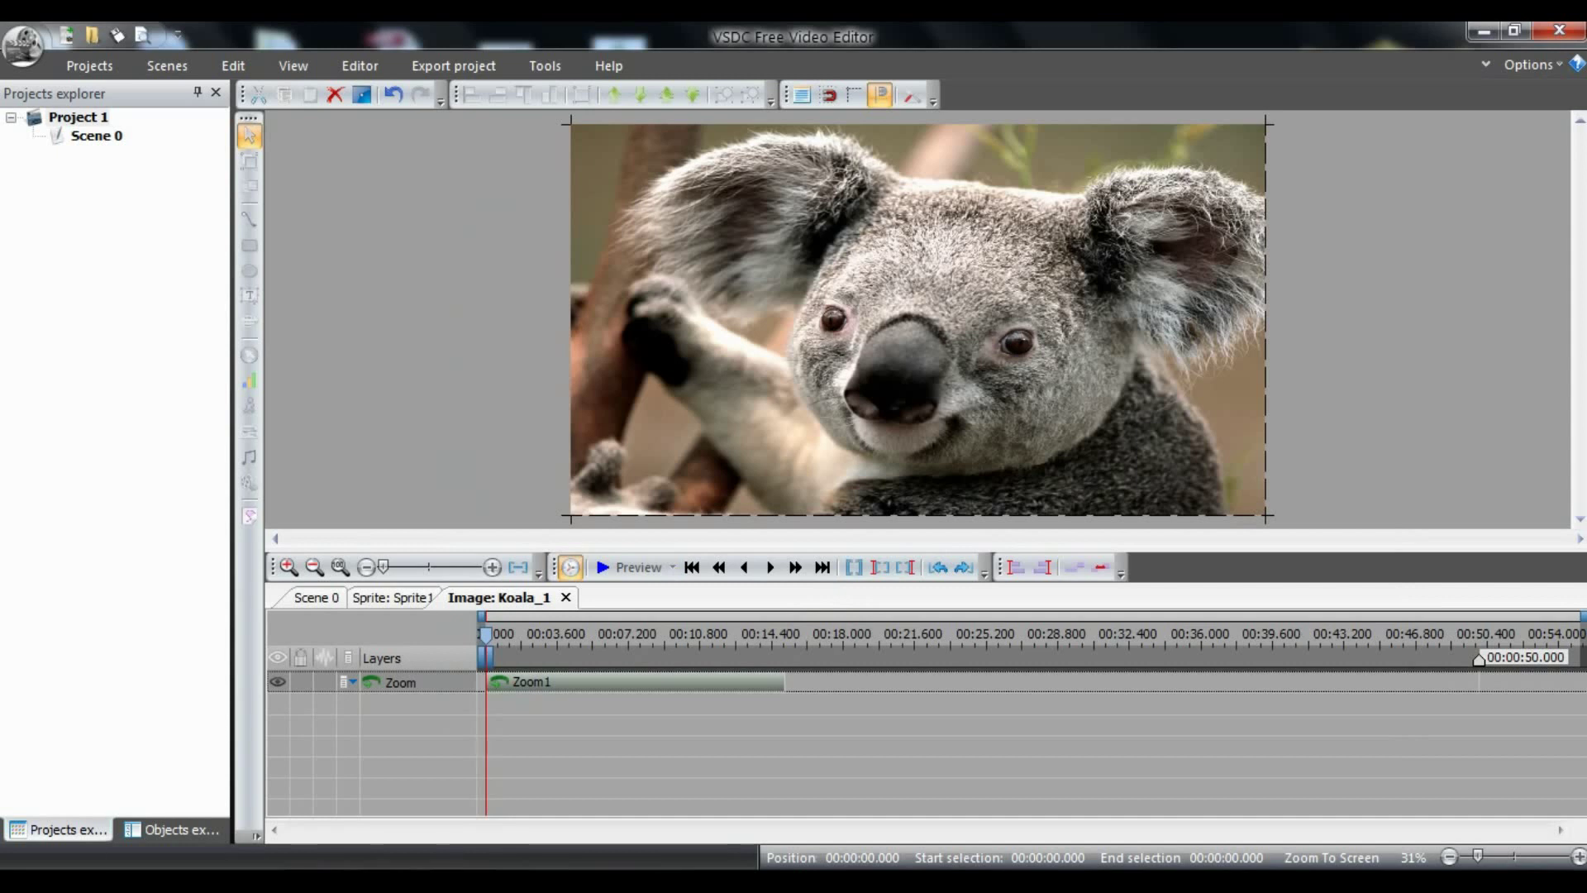
- Set the Zoom effect's horizontal alignment to Left and preview the zoom
click(392, 597)
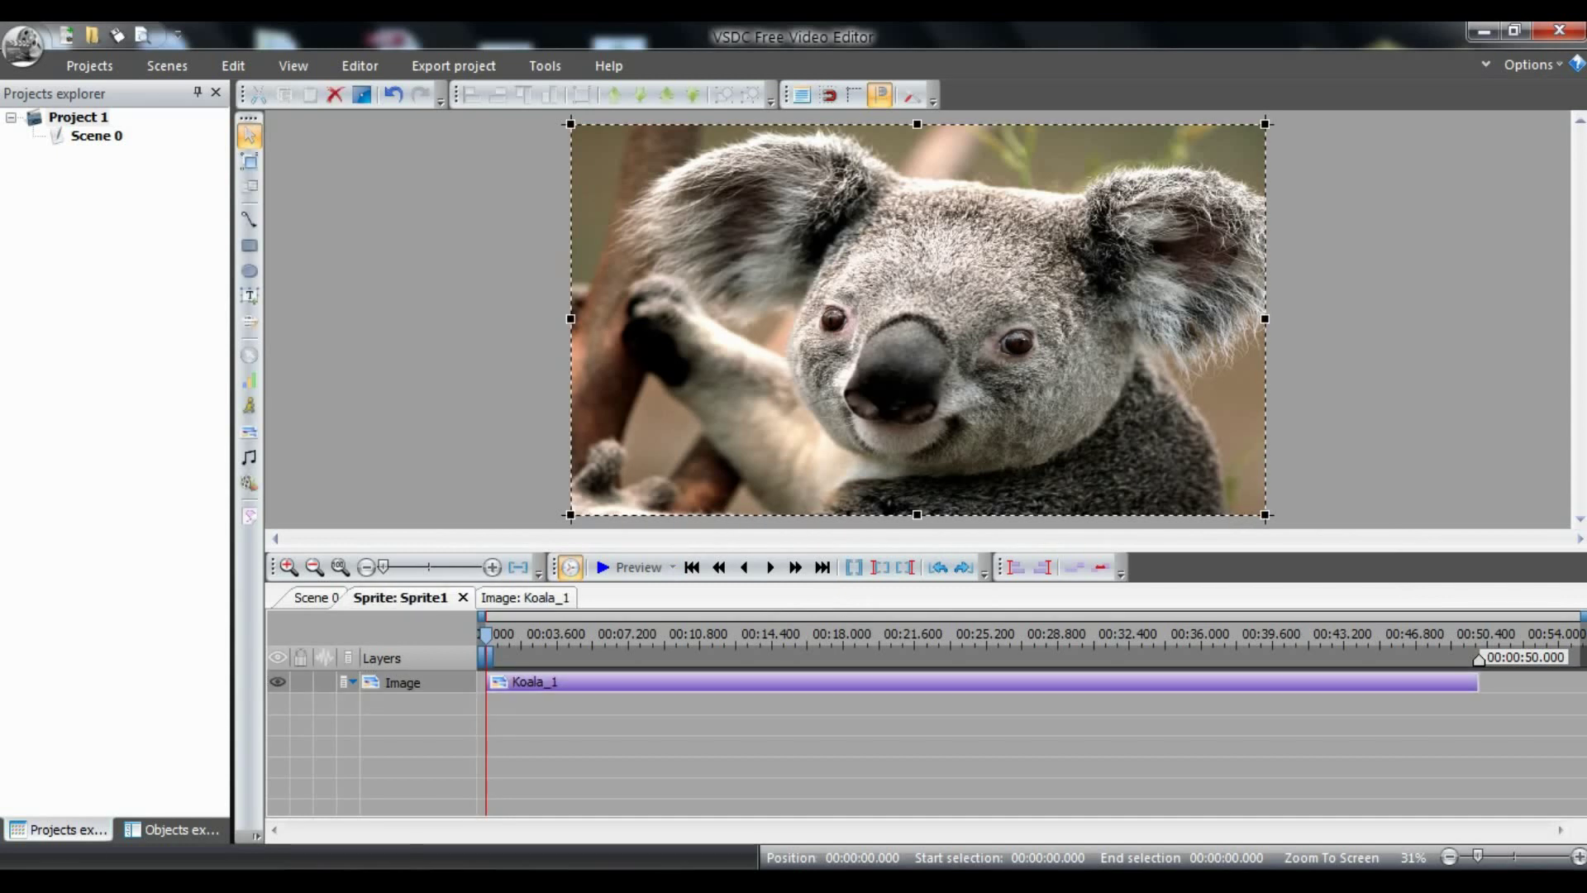
click(524, 597)
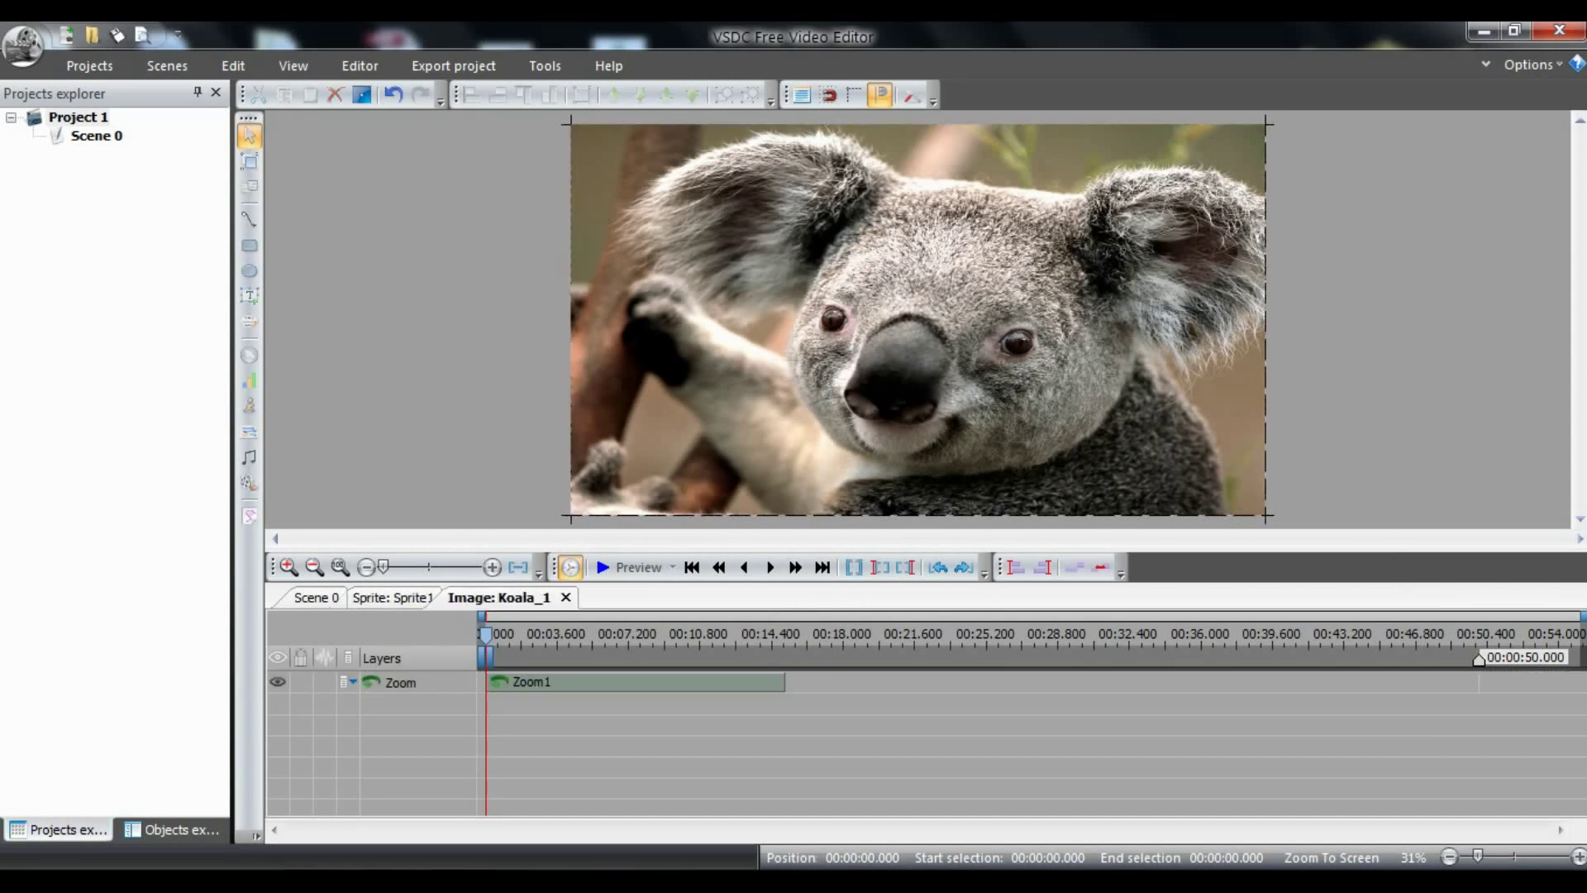
right_click(669, 681)
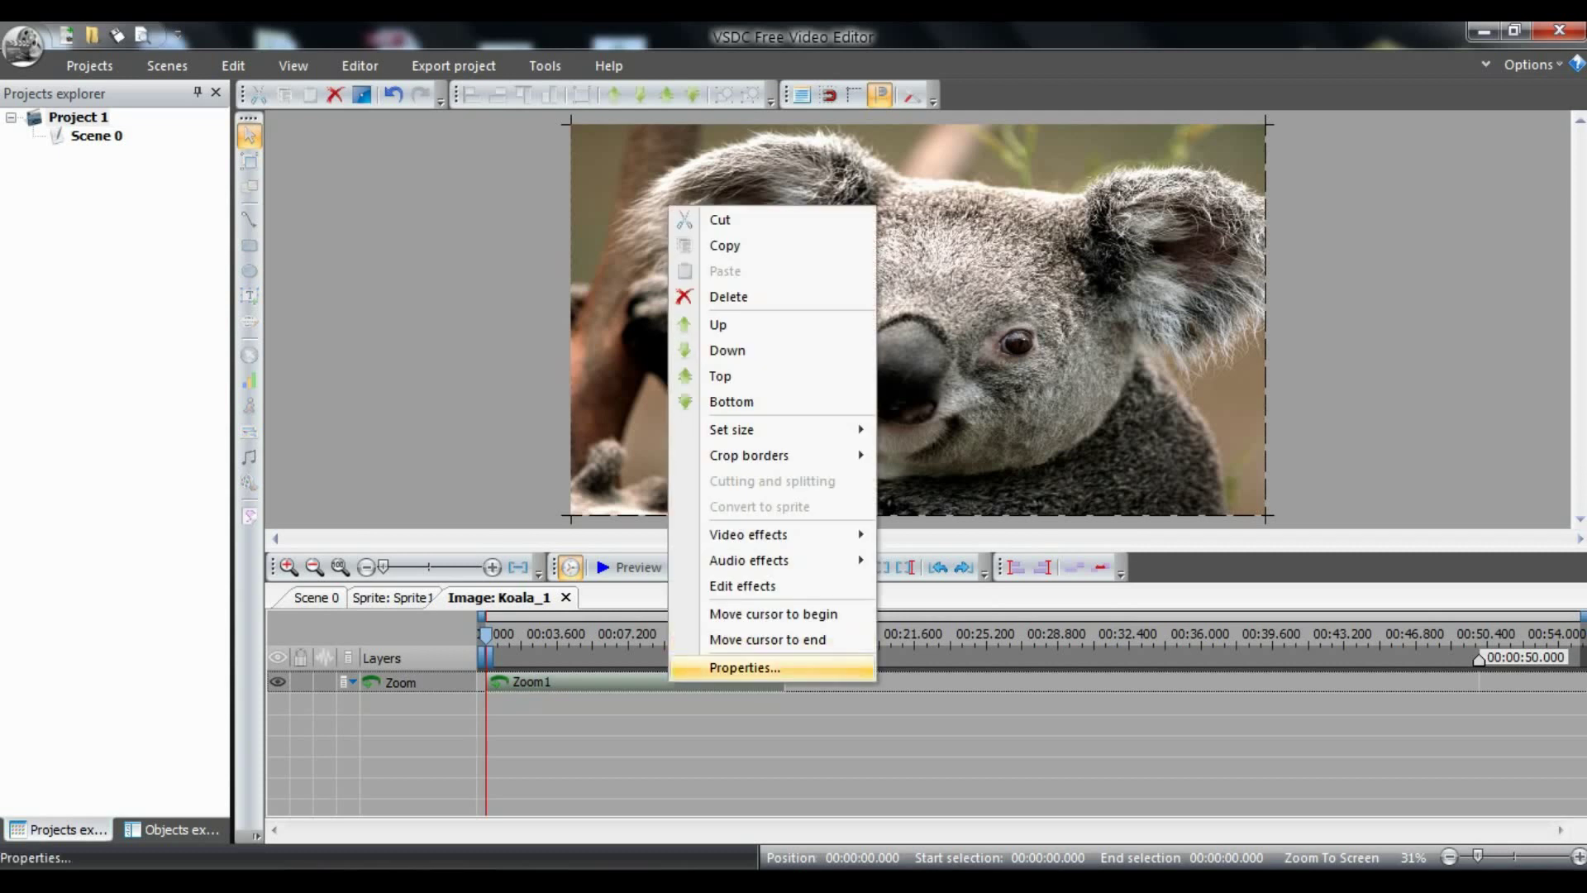
click(744, 667)
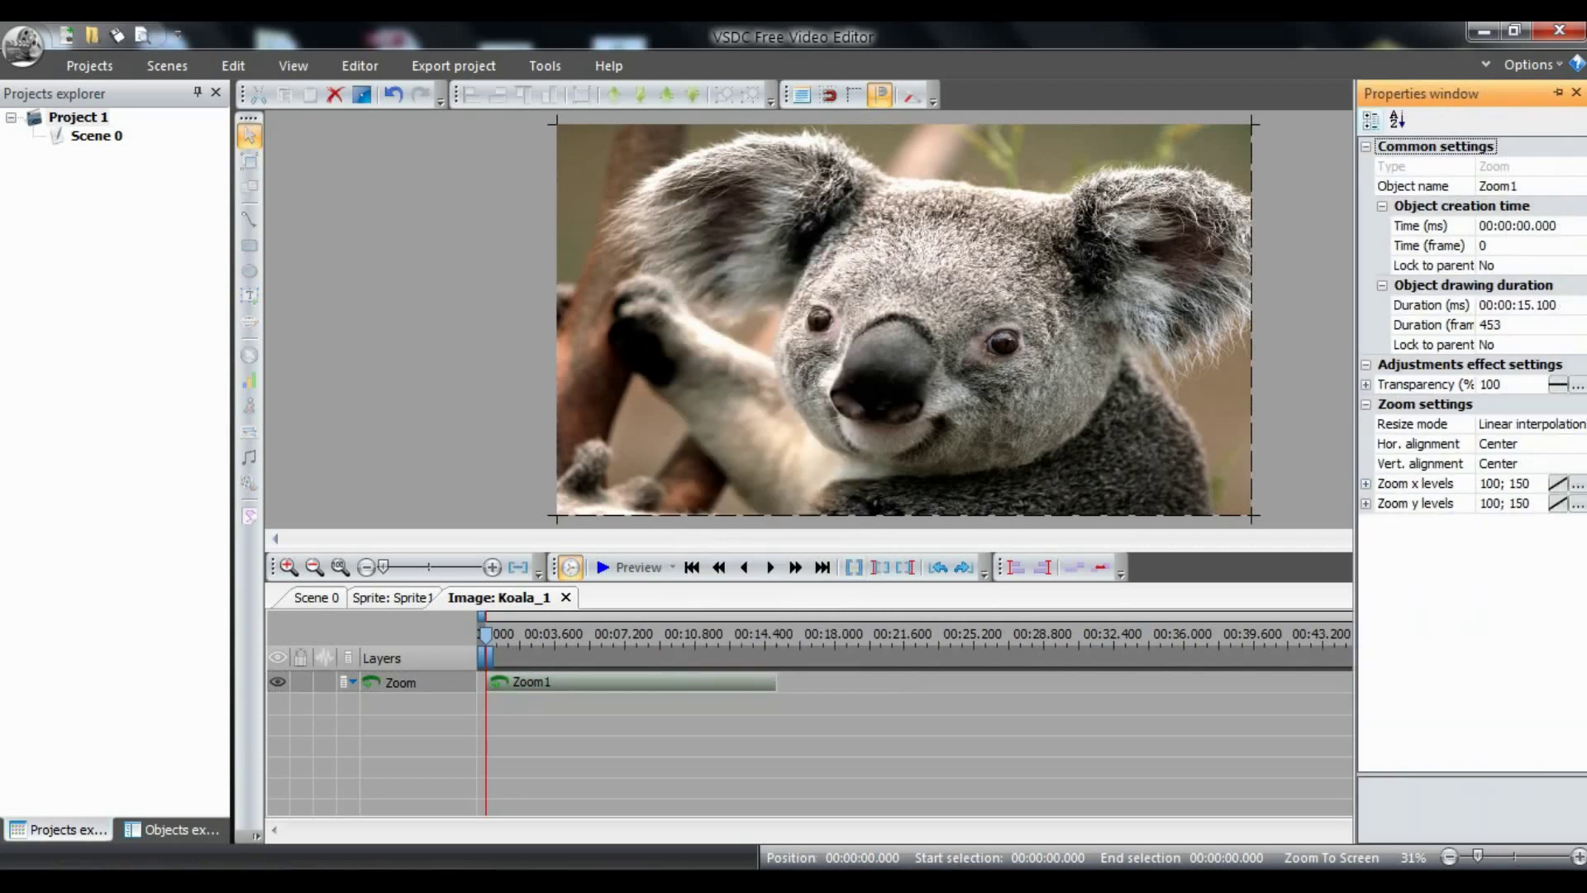
click(1503, 444)
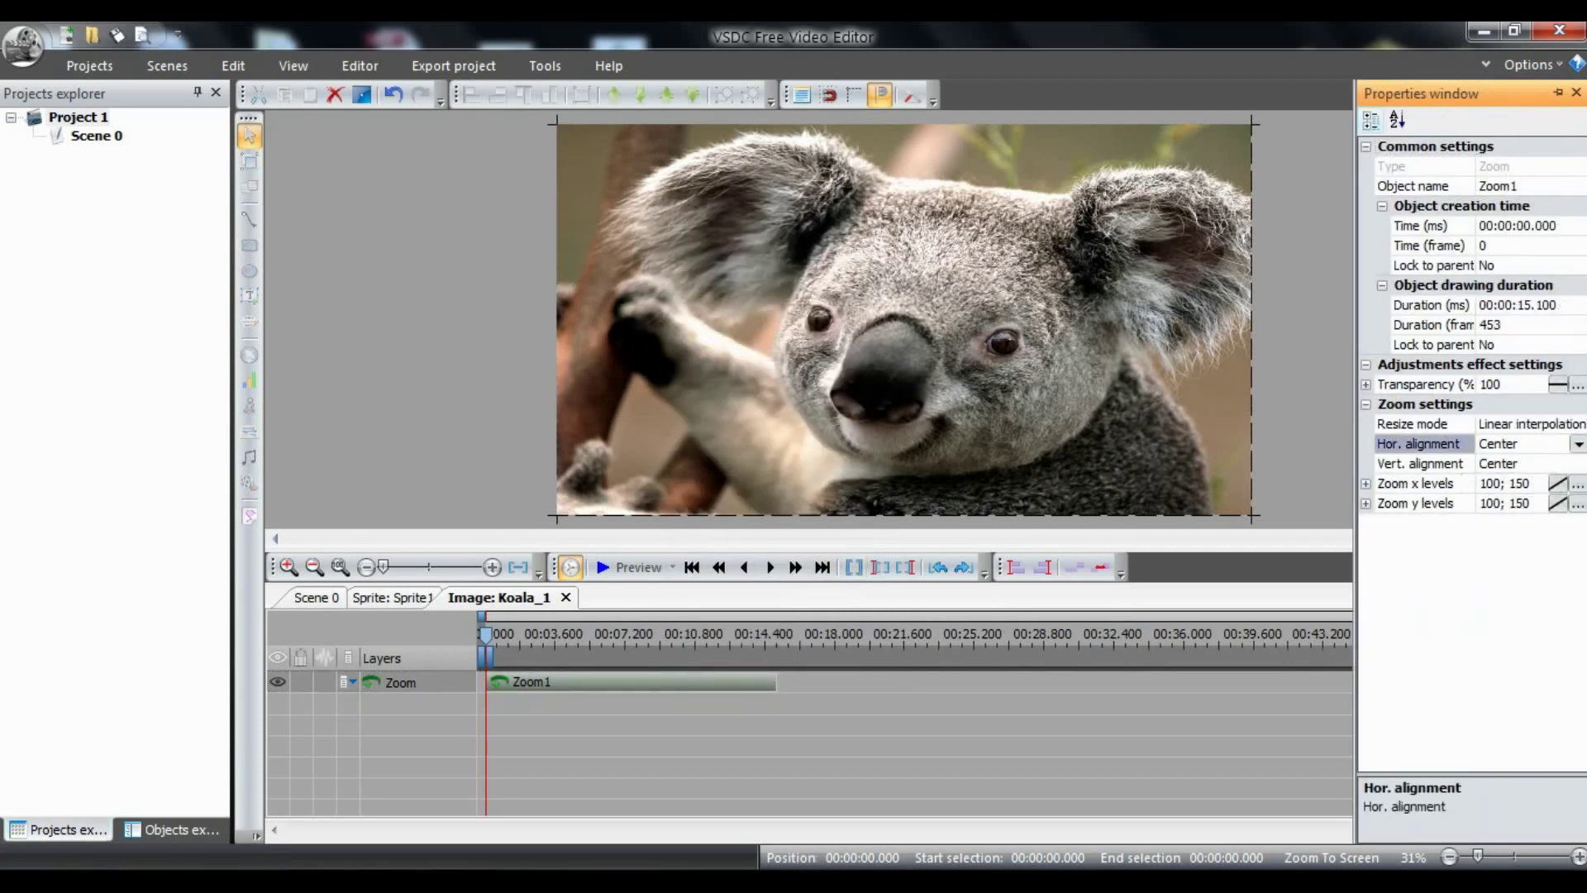
click(1578, 444)
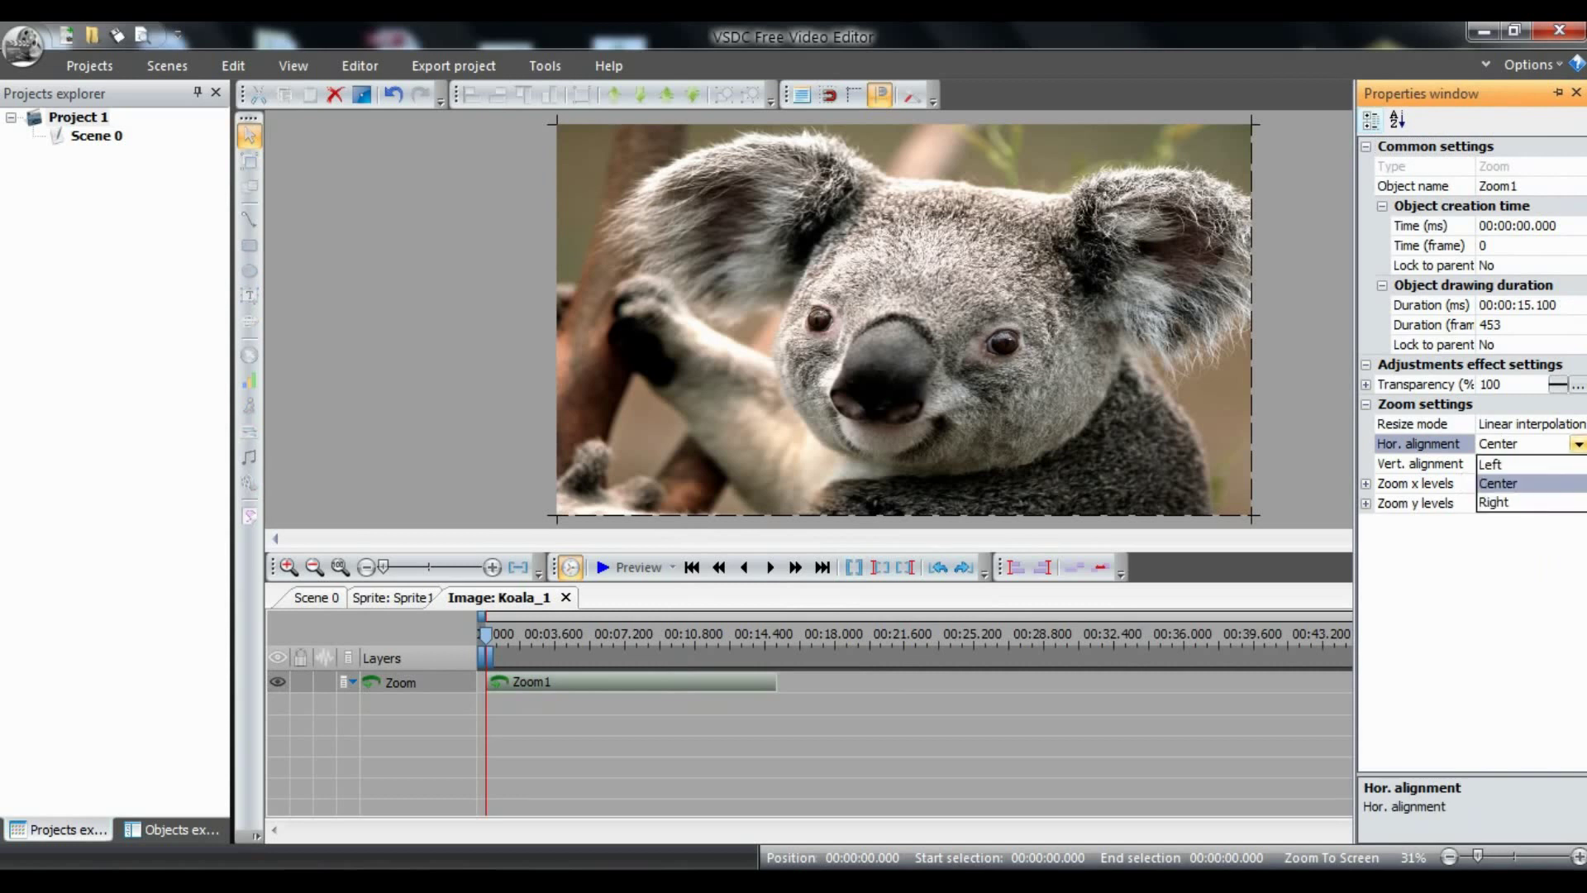
click(1491, 464)
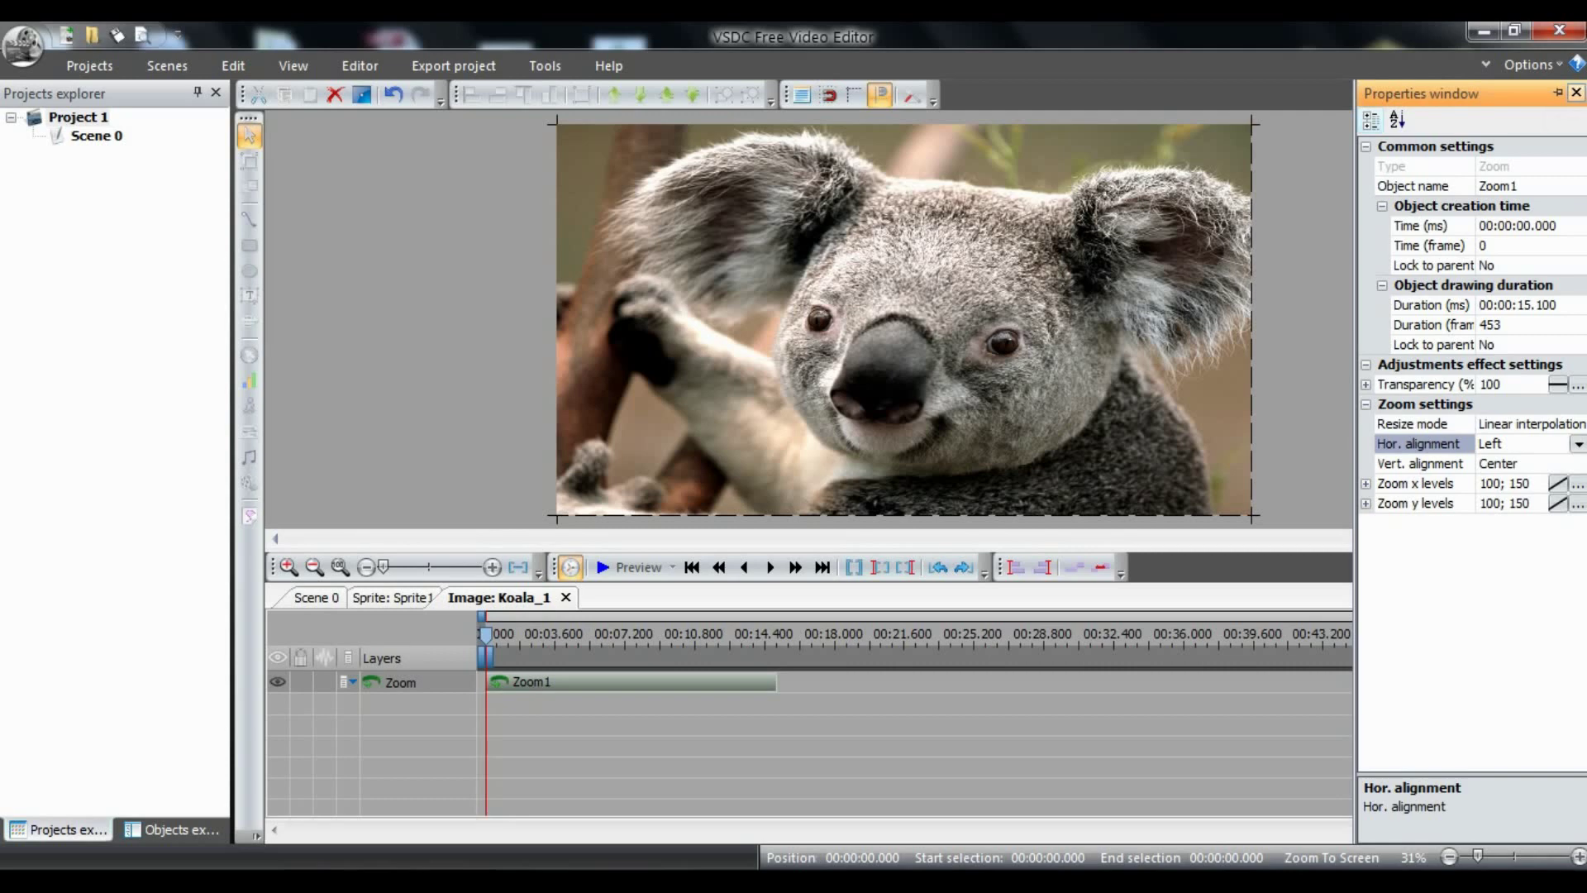
click(1576, 93)
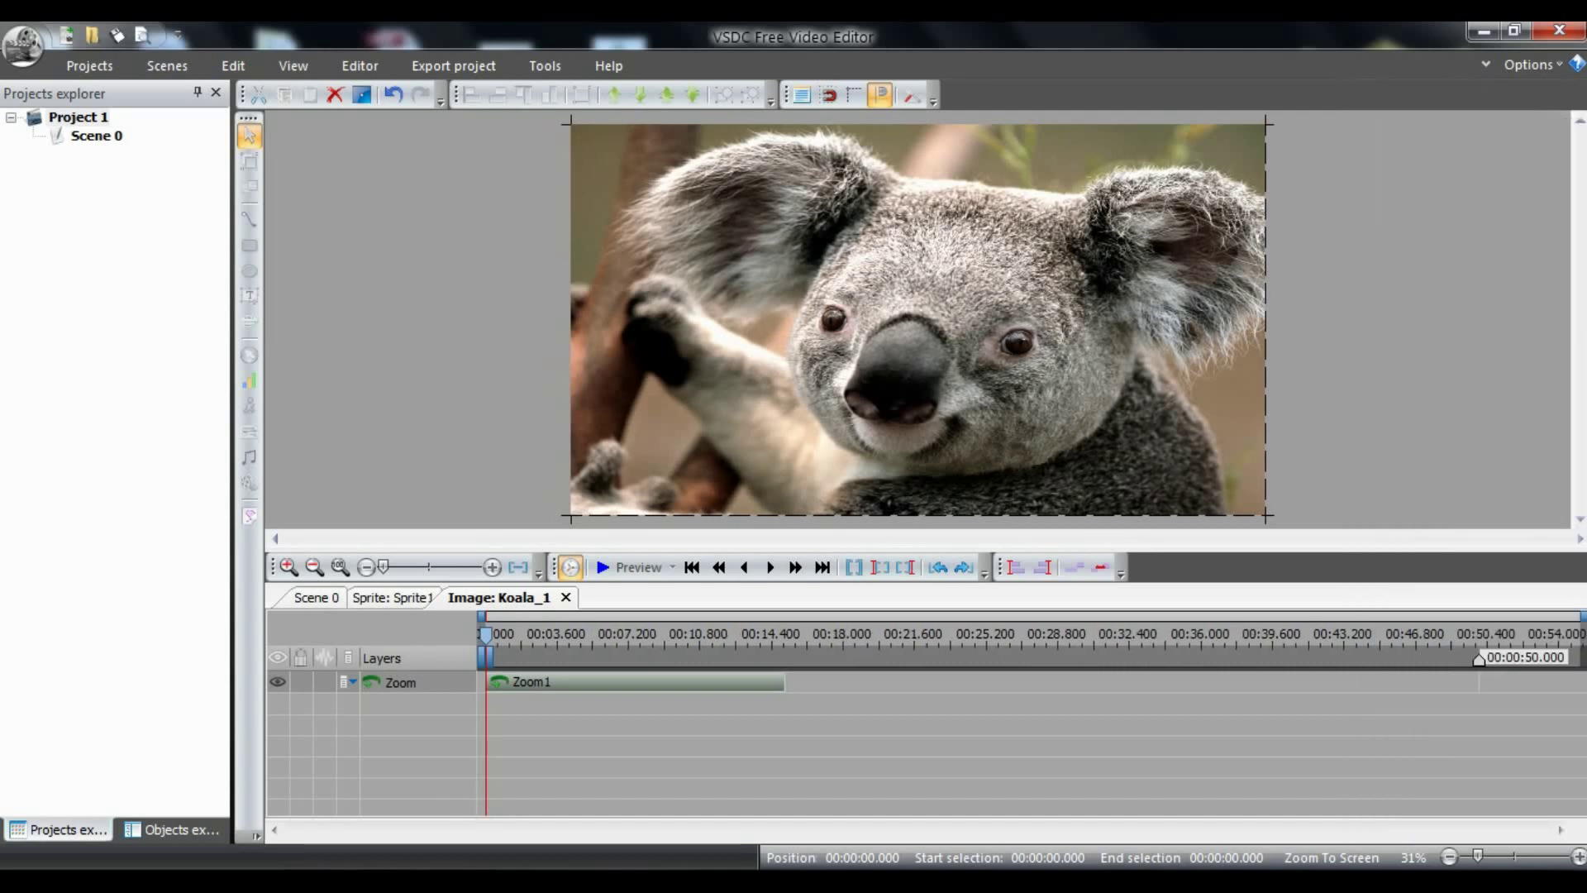
click(628, 567)
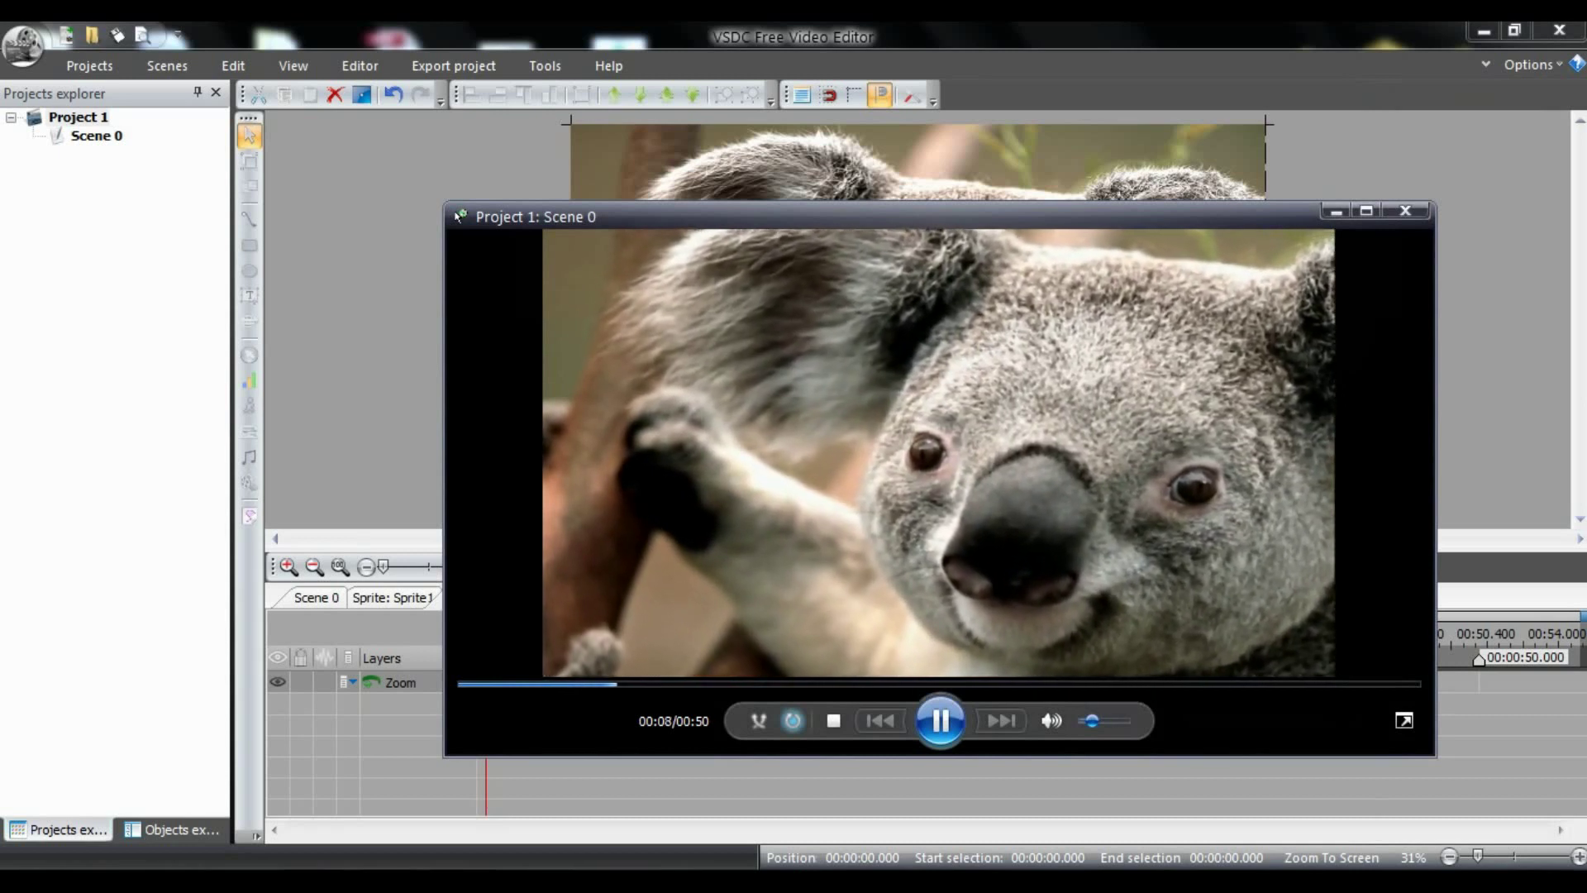
click(1405, 211)
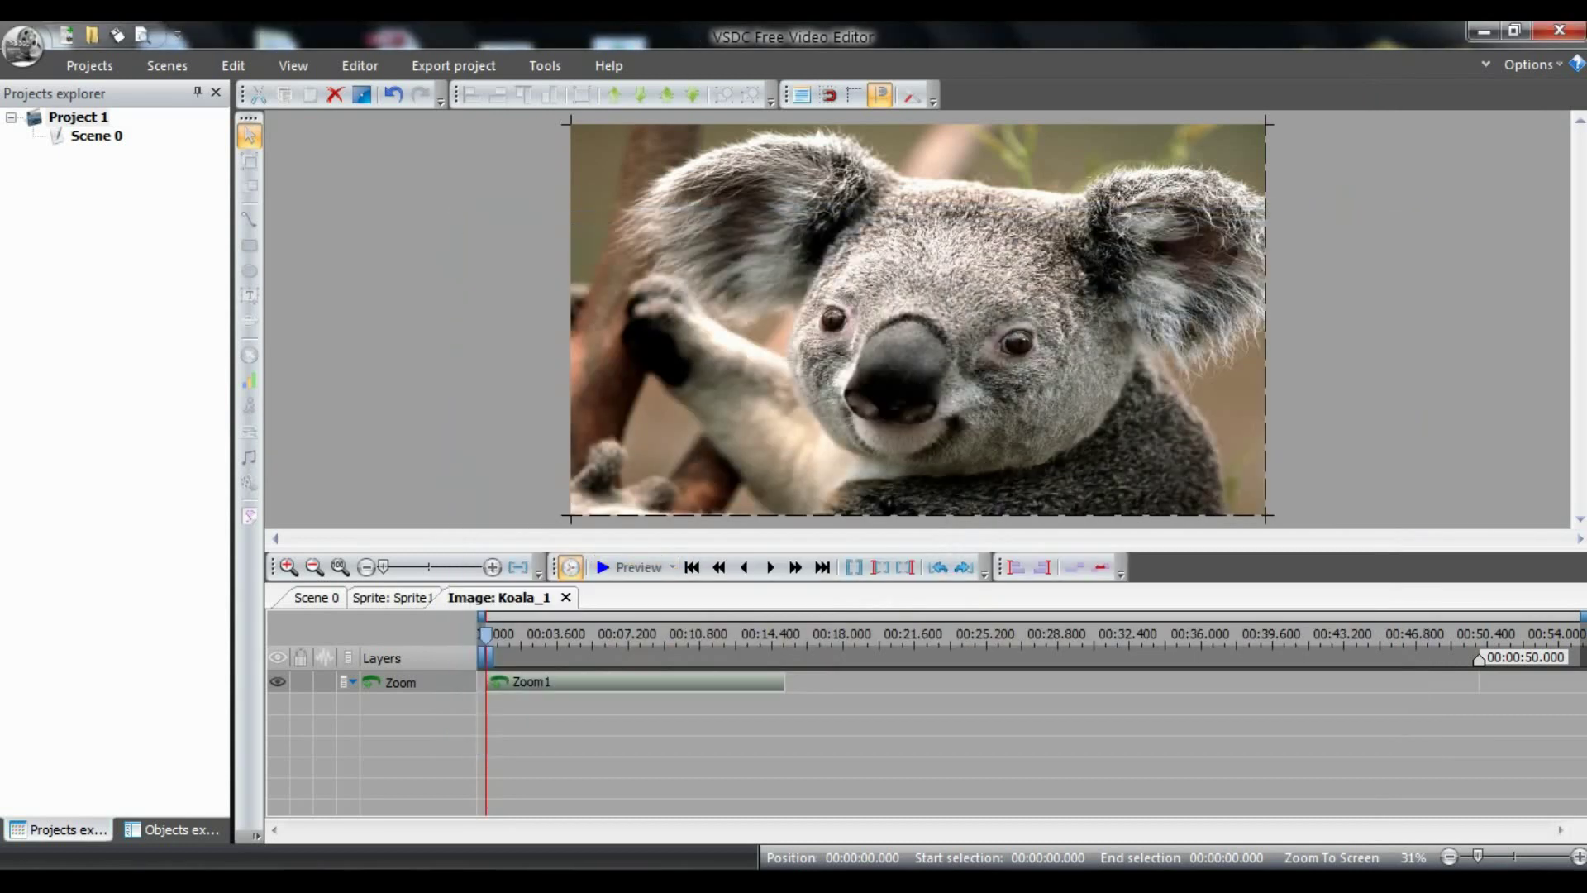
- Change the Zoom1 effect's horizontal alignment to Right in its properties
right_click(573, 196)
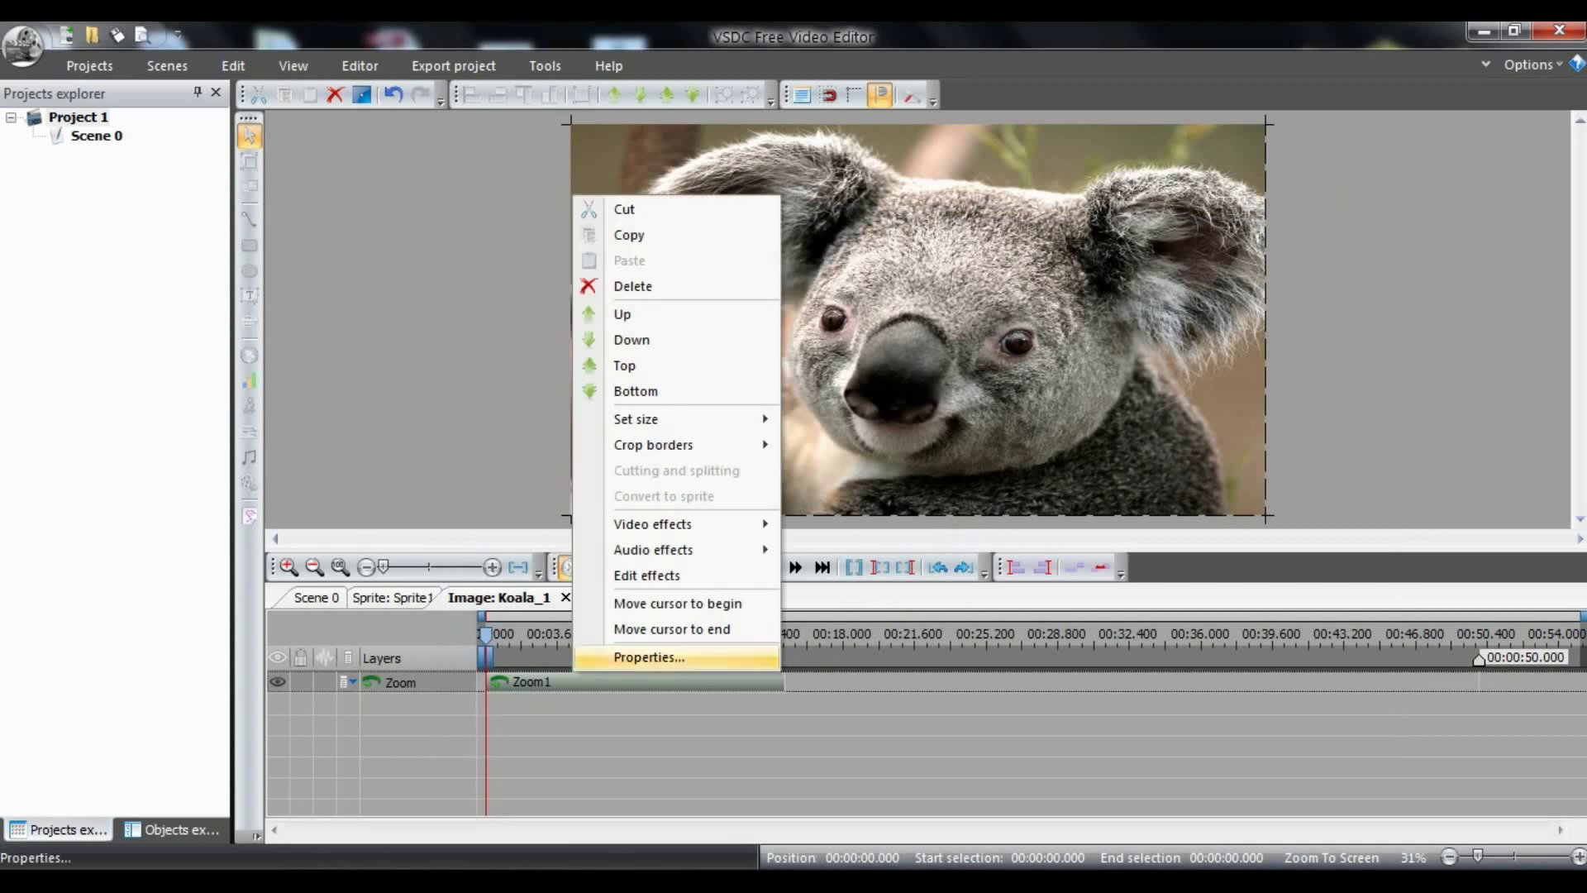
click(650, 657)
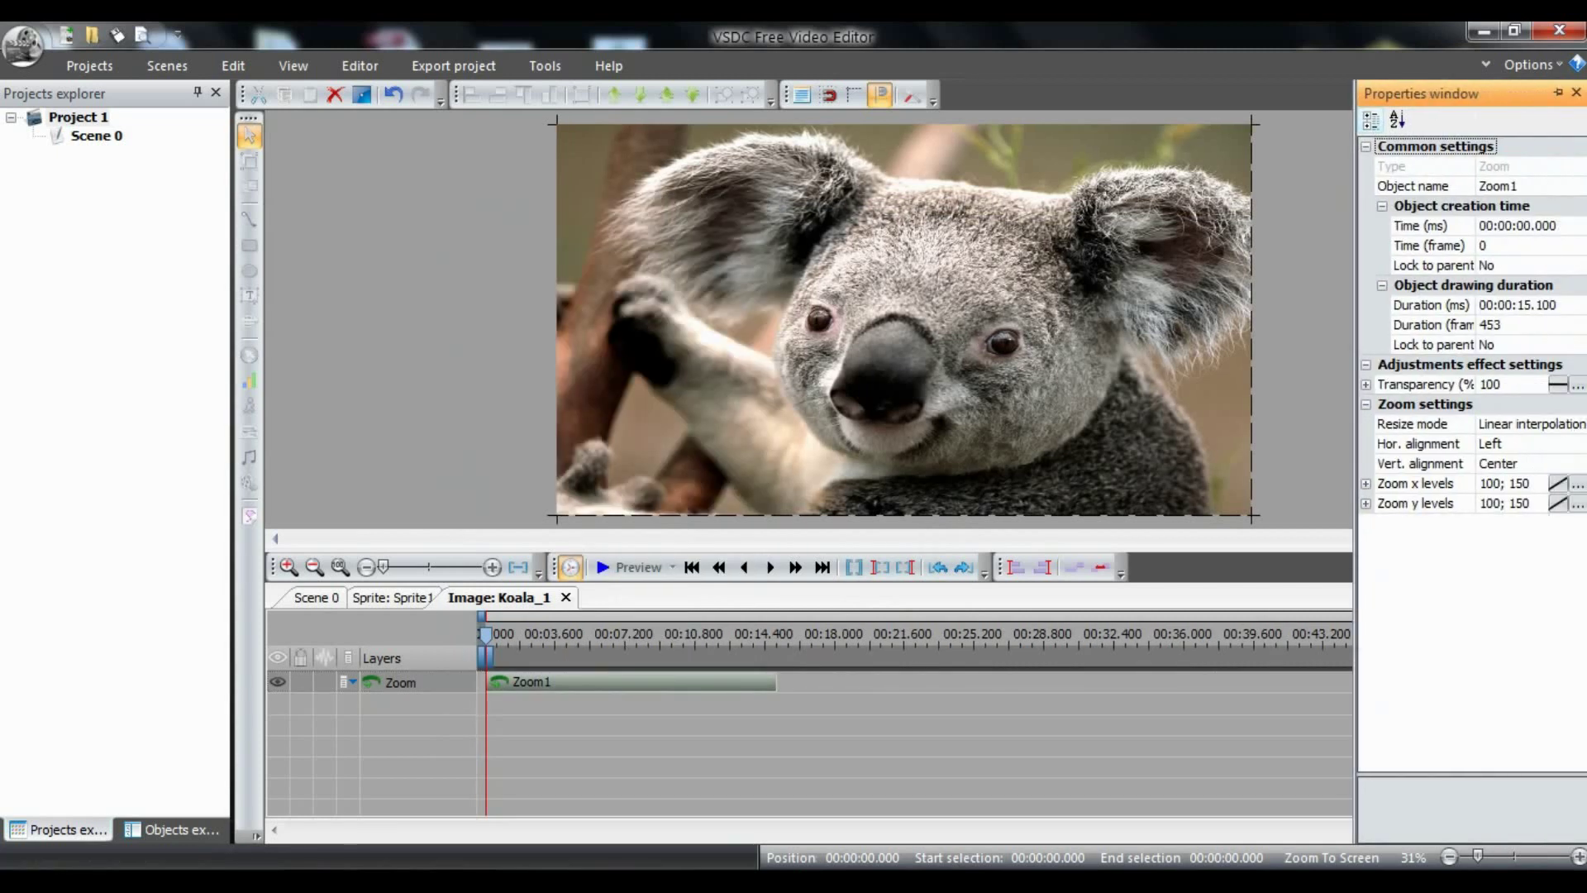
click(1503, 444)
click(1578, 444)
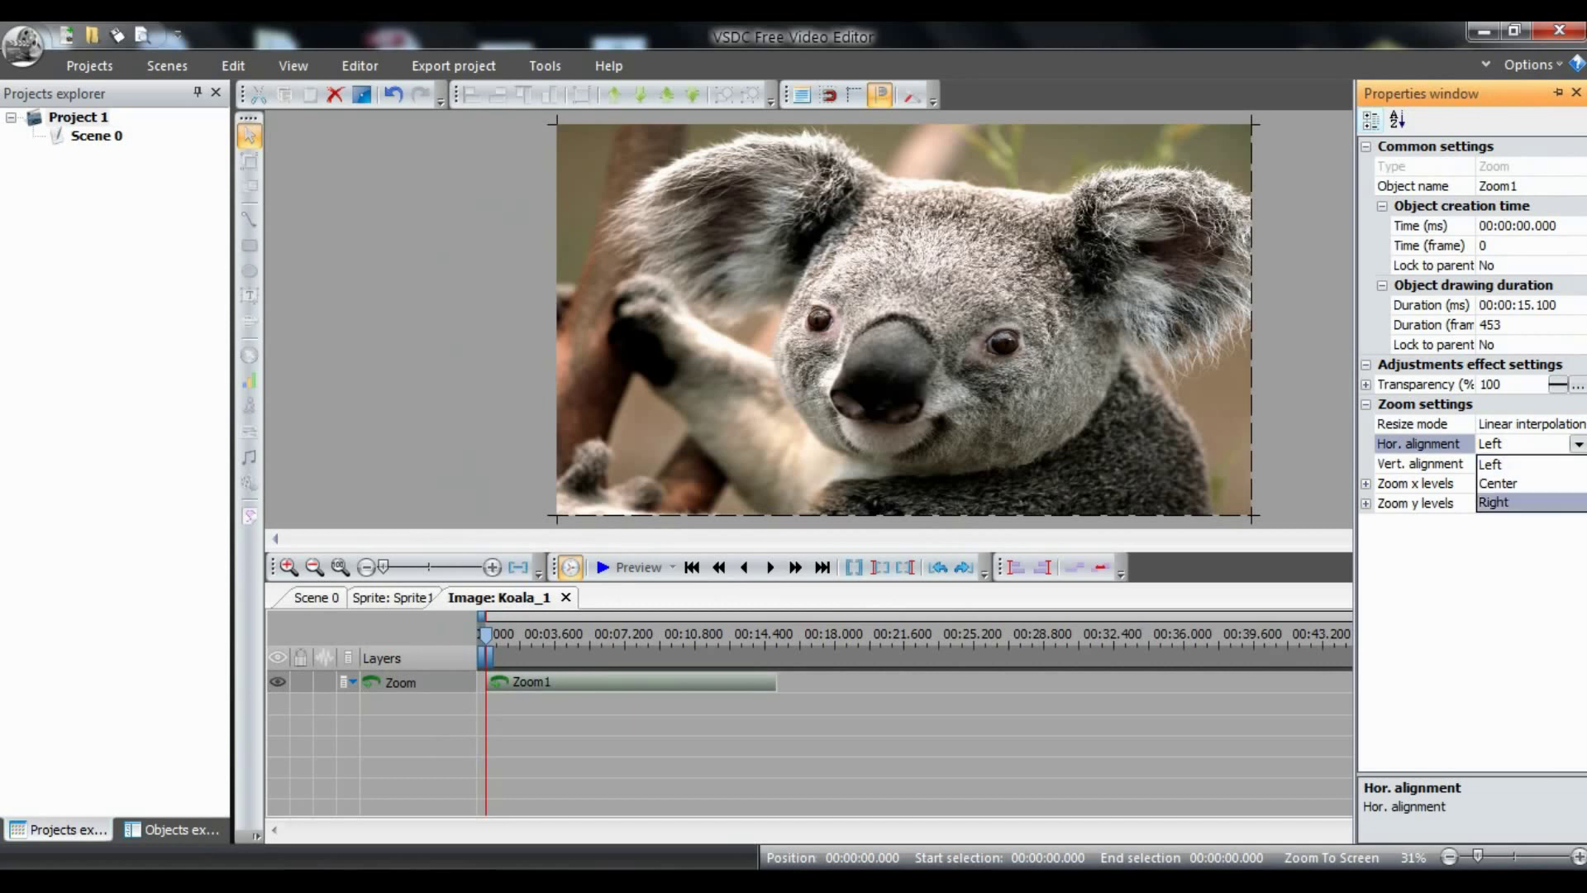
click(1495, 502)
- Set the Zoom effect's vertical alignment to Bottom and preview the zoom towards that corner
click(1515, 463)
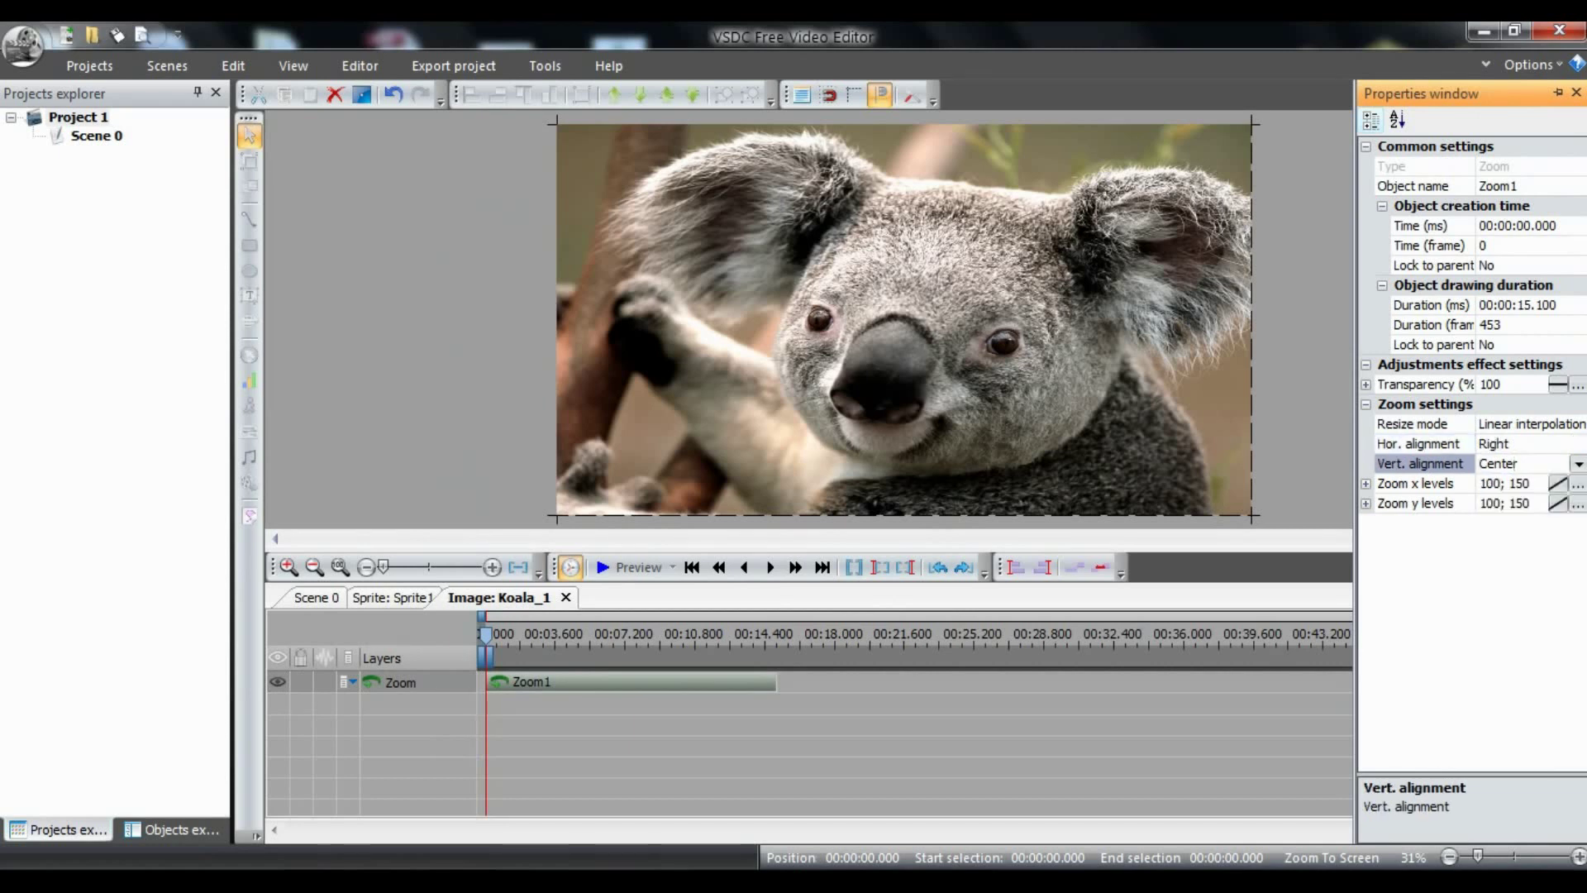
click(1578, 464)
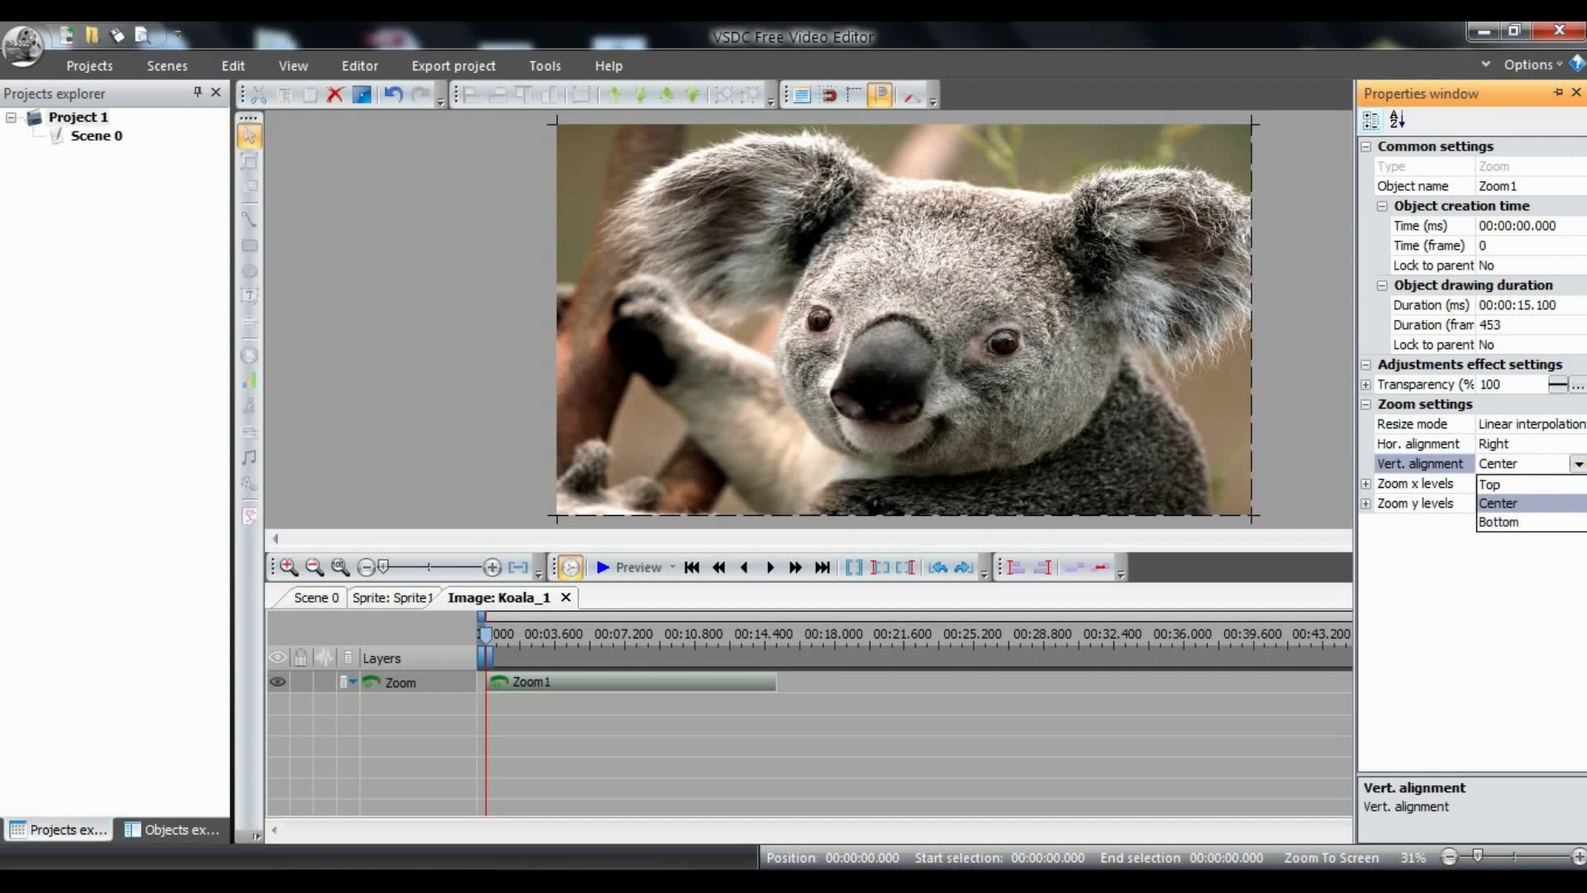
click(1499, 522)
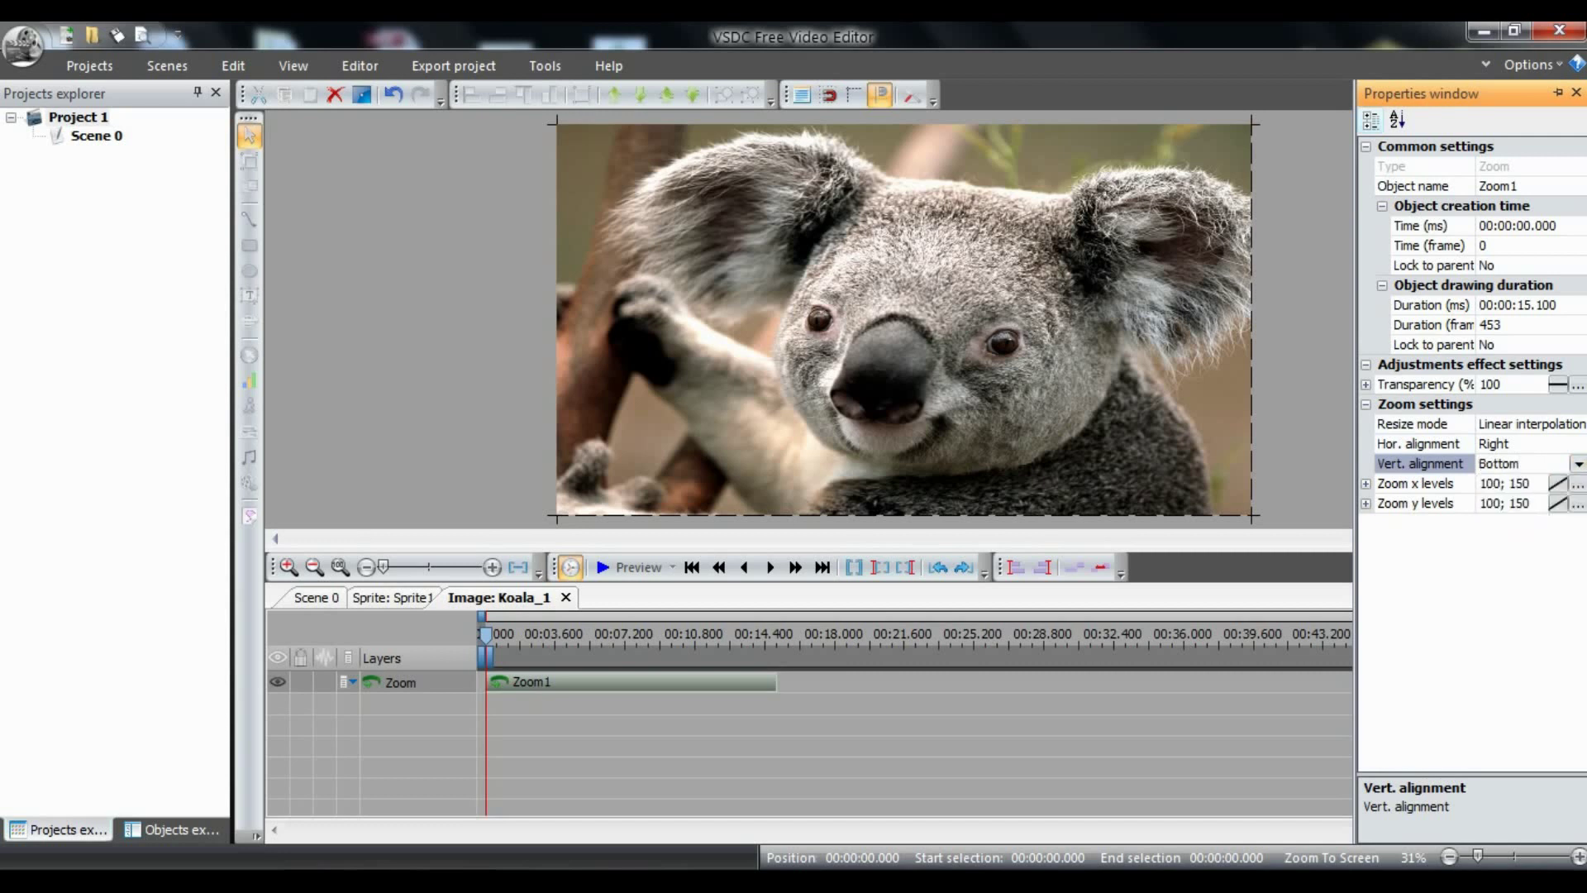
click(1576, 93)
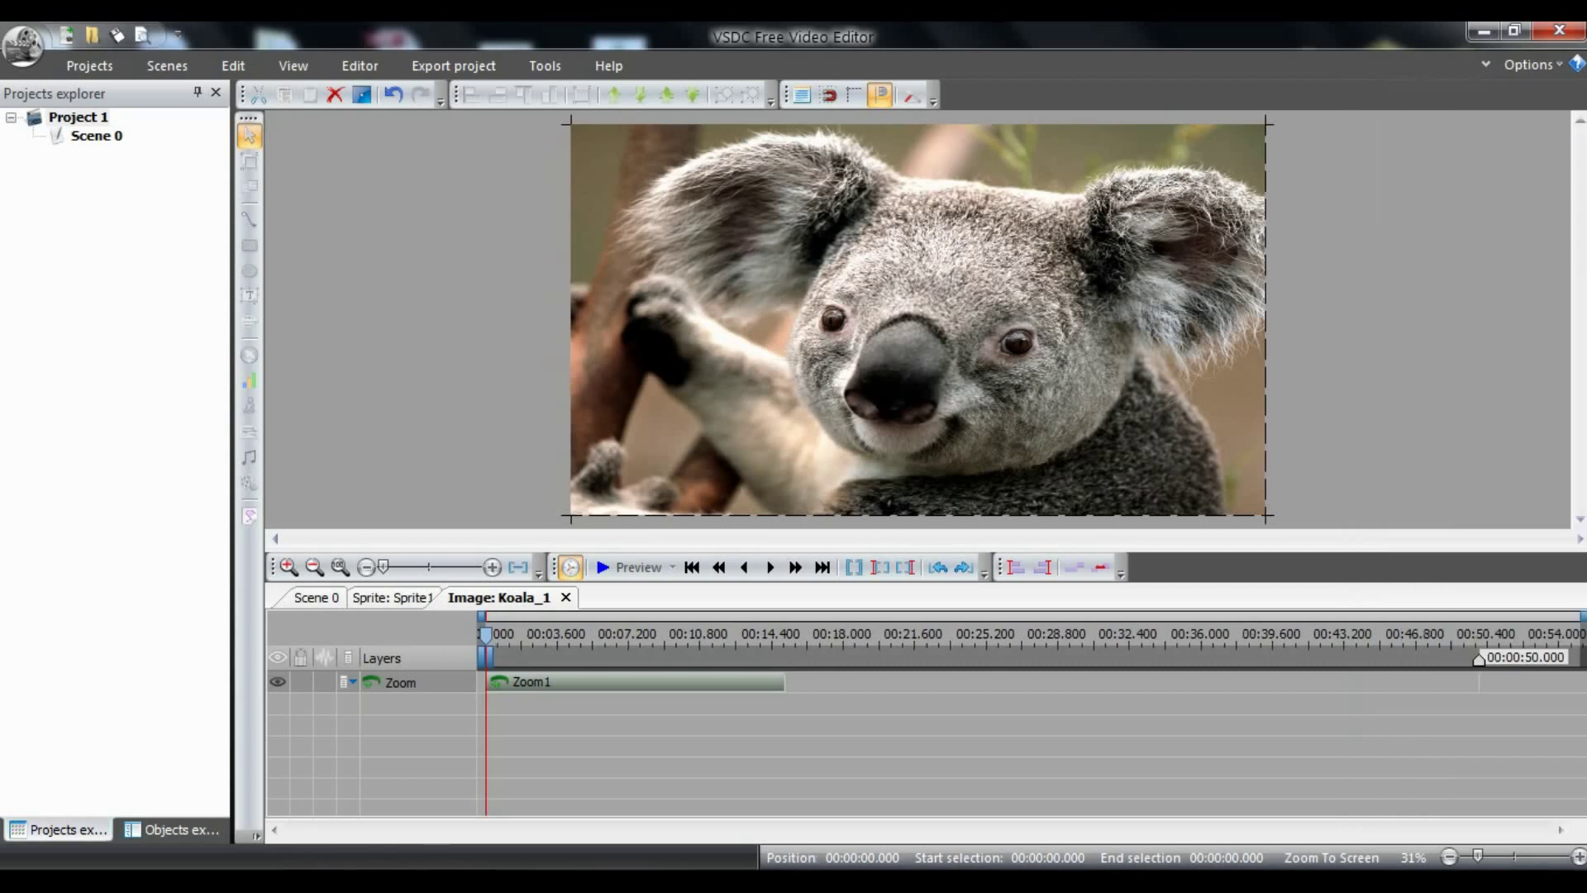
click(629, 568)
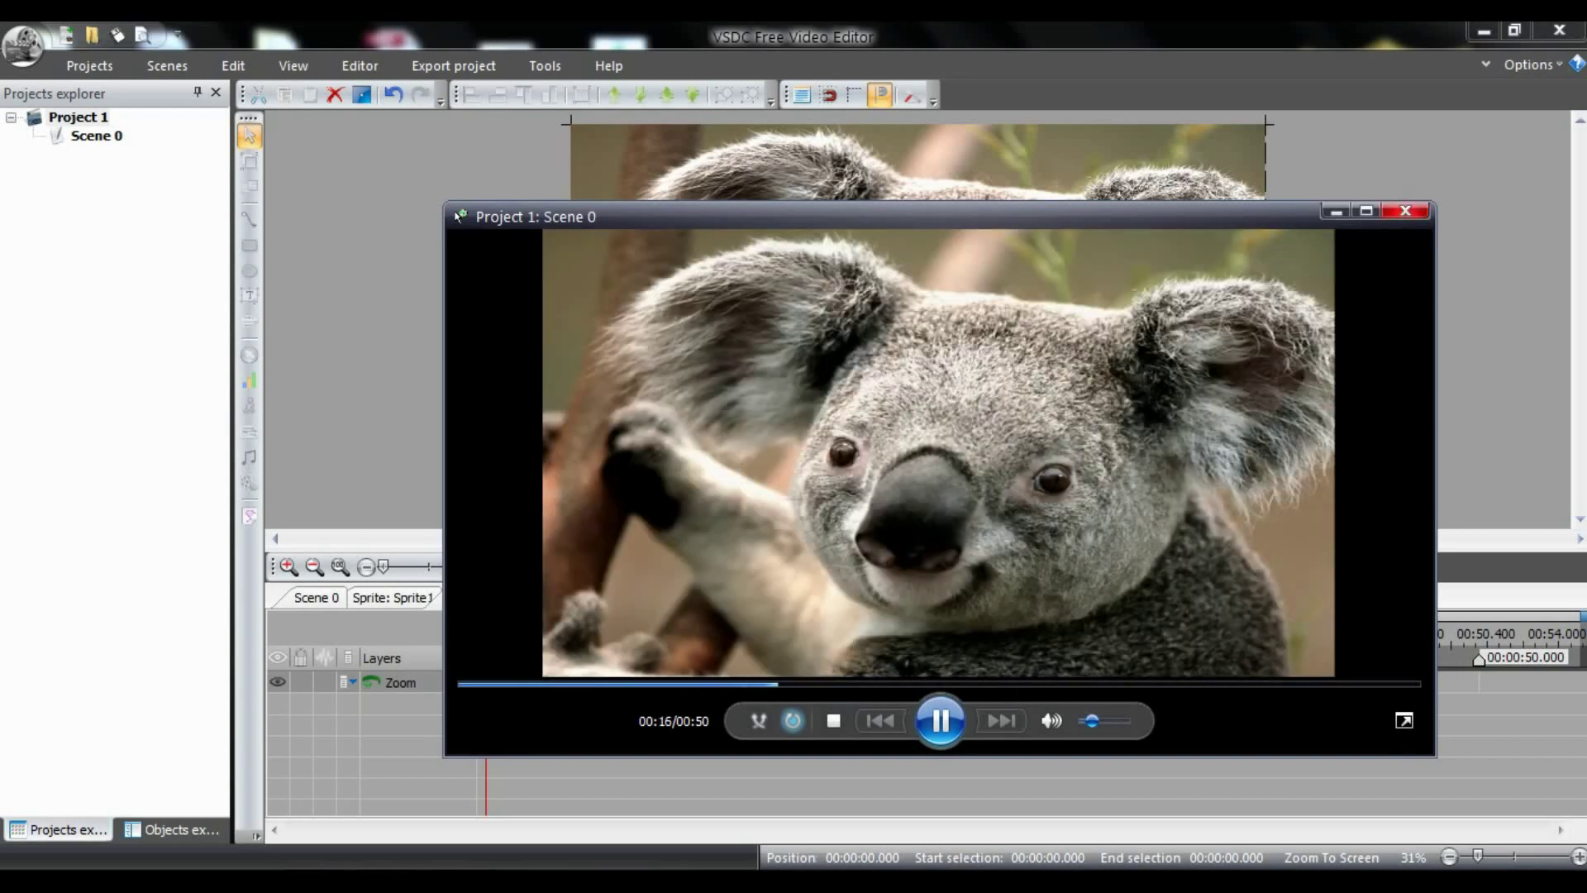
click(1406, 210)
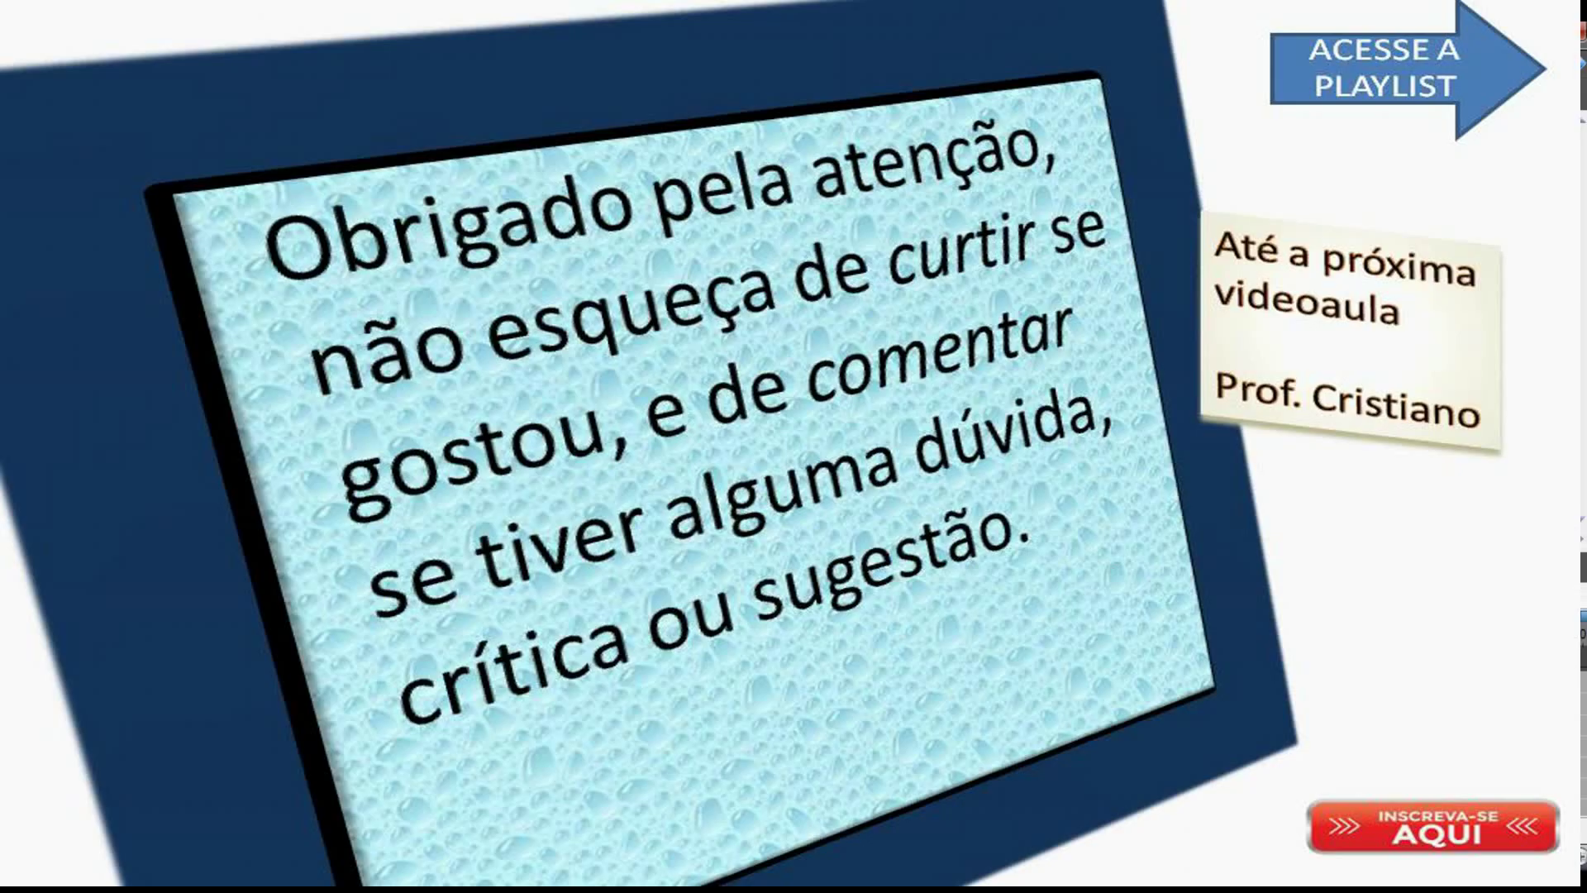